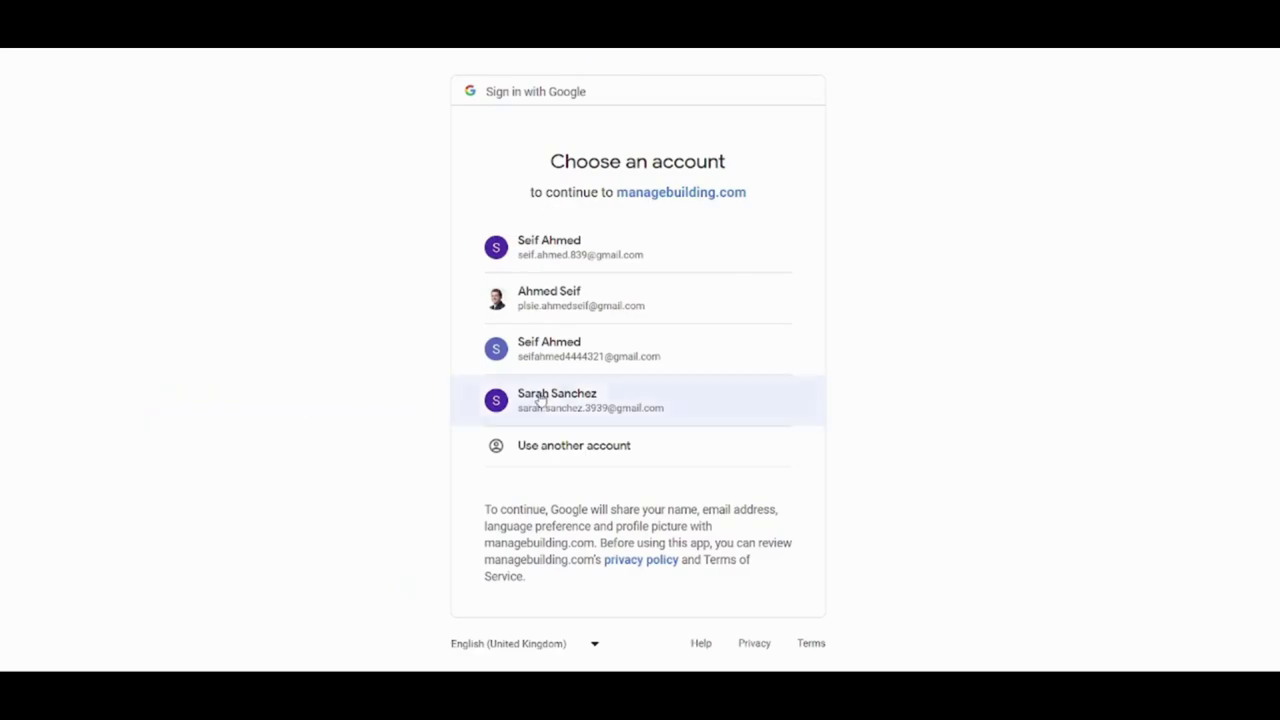
Sign in to managebuilding.com with the saved Google account
{"action": "left_click", "coordinate": [557, 352]}
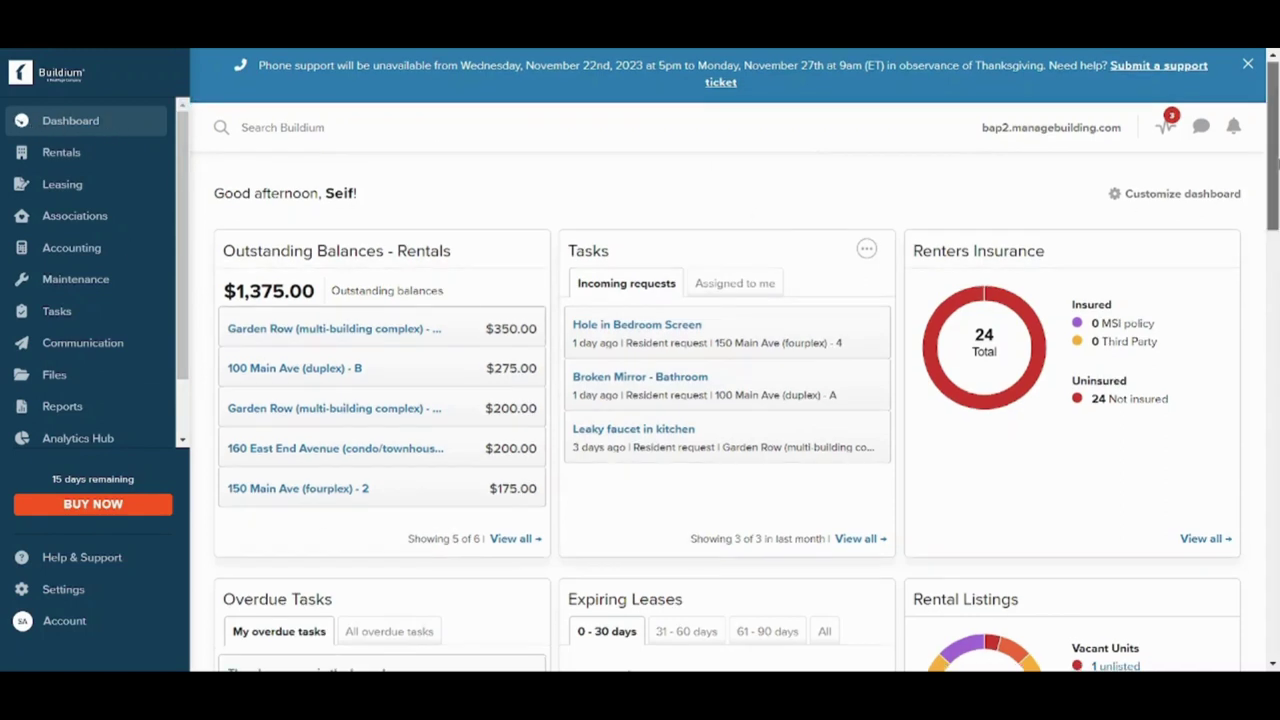
Scroll through the dashboard cards and drag a card to rearrange the layout
{"action": "left_click_drag", "start_coordinate": [1275, 155], "coordinate": [1275, 169]}
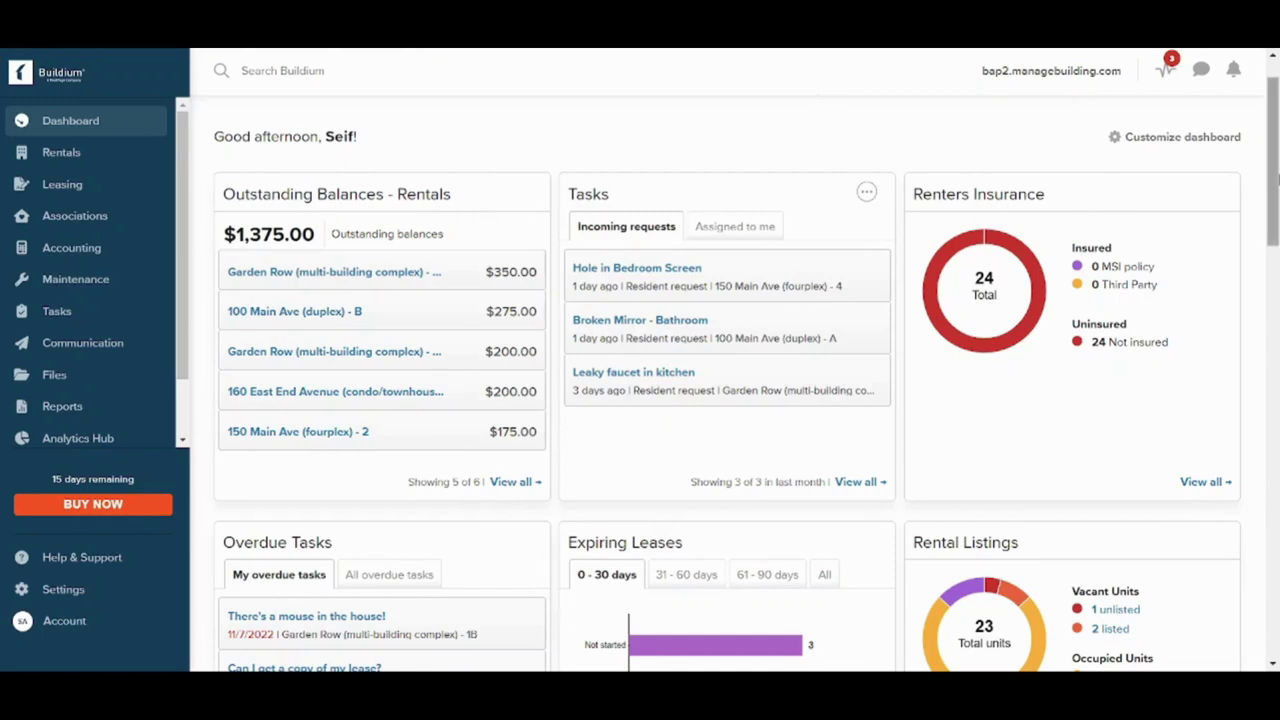
{"action": "mouse_move", "coordinate": [1276, 178]}
{"action": "left_mouse_down"}
{"action": "mouse_move", "coordinate": [1277, 483]}
{"action": "mouse_move", "coordinate": [1265, 313]}
{"action": "mouse_move", "coordinate": [1275, 202]}
{"action": "left_mouse_up"}
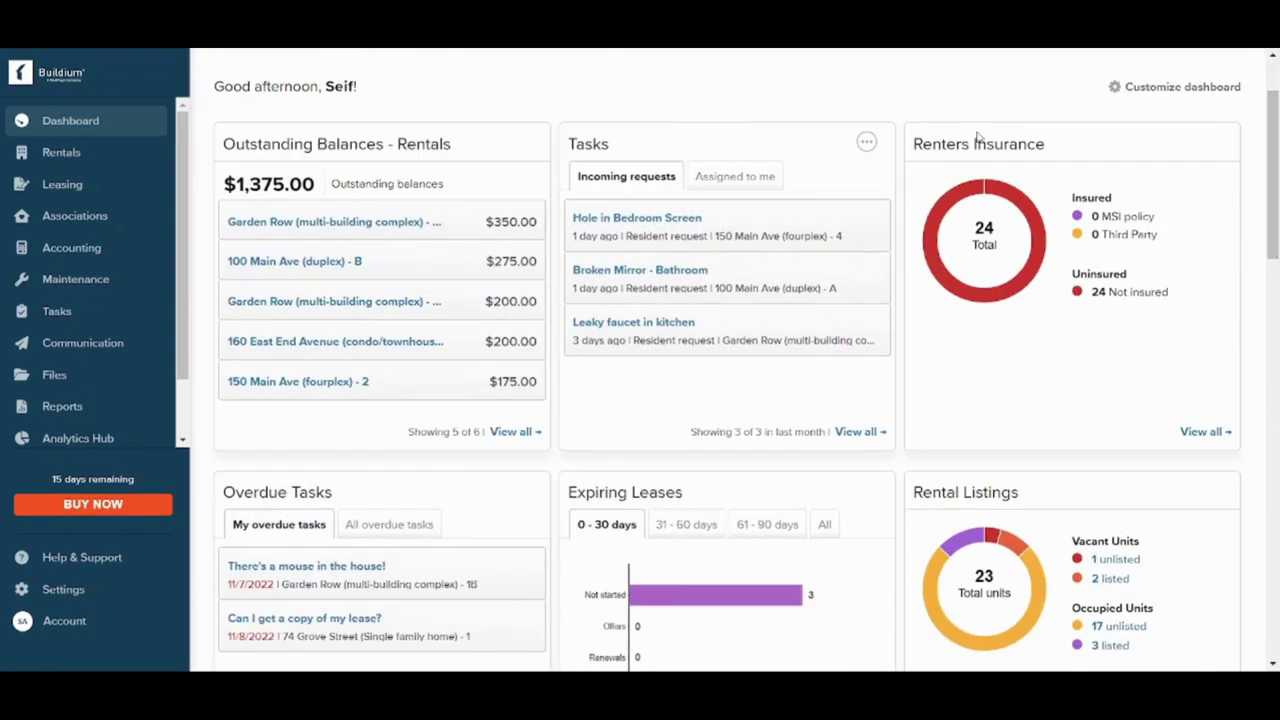
{"action": "left_click_drag", "start_coordinate": [1024, 372], "coordinate": [760, 322]}
{"action": "left_click", "coordinate": [1140, 86]}
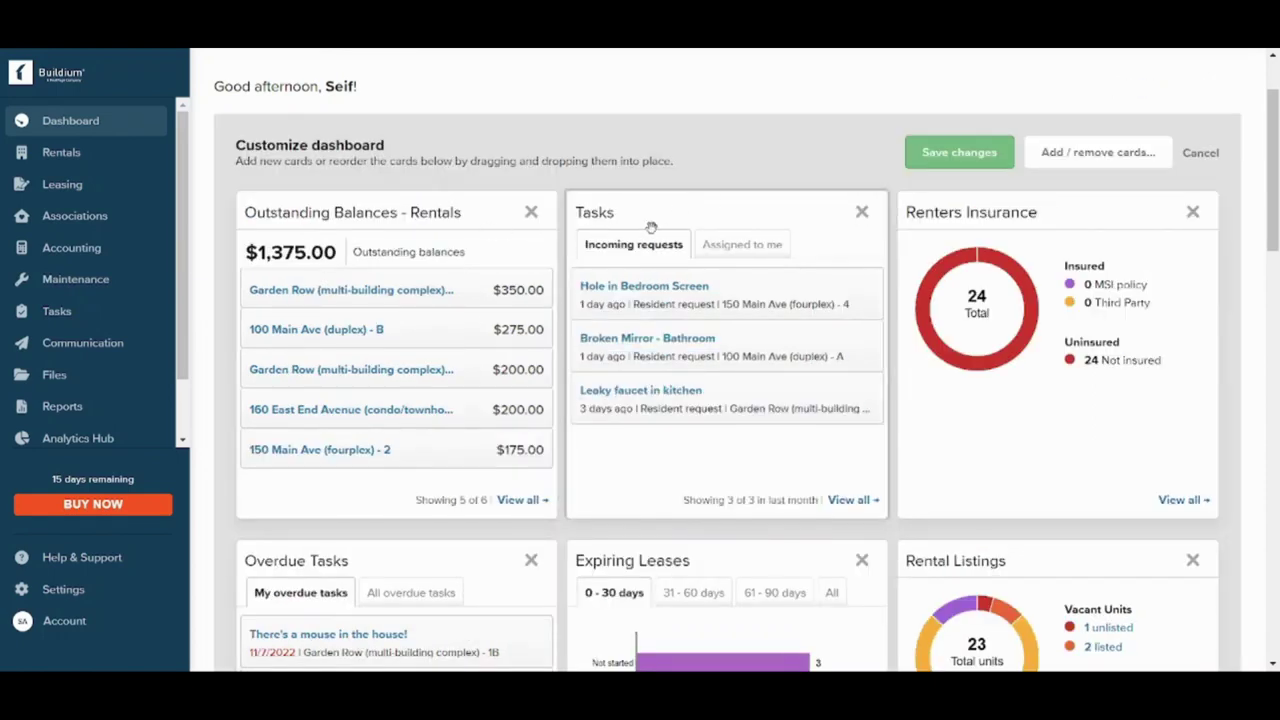
{"action": "mouse_move", "coordinate": [651, 228]}
{"action": "left_mouse_down"}
{"action": "mouse_move", "coordinate": [337, 240]}
{"action": "mouse_move", "coordinate": [676, 271]}
{"action": "mouse_move", "coordinate": [1036, 275]}
{"action": "mouse_move", "coordinate": [665, 230]}
{"action": "left_mouse_up"}
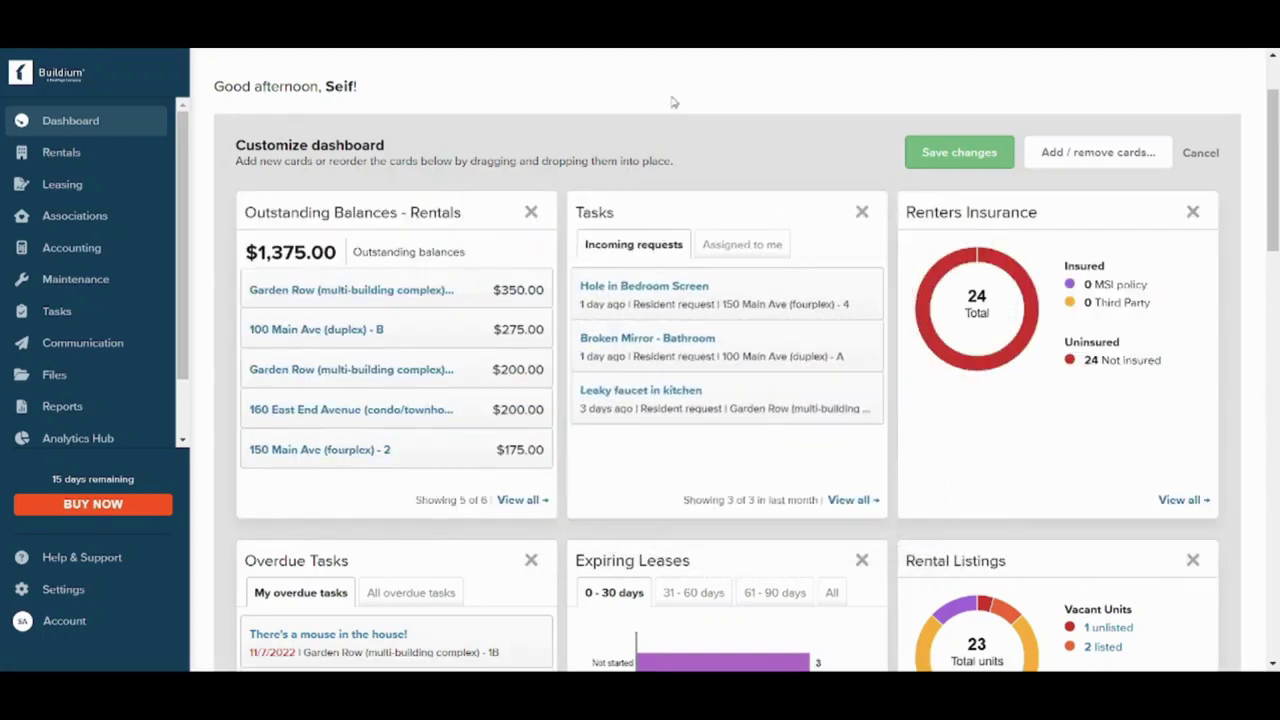
{"action": "left_click", "coordinate": [1104, 152]}
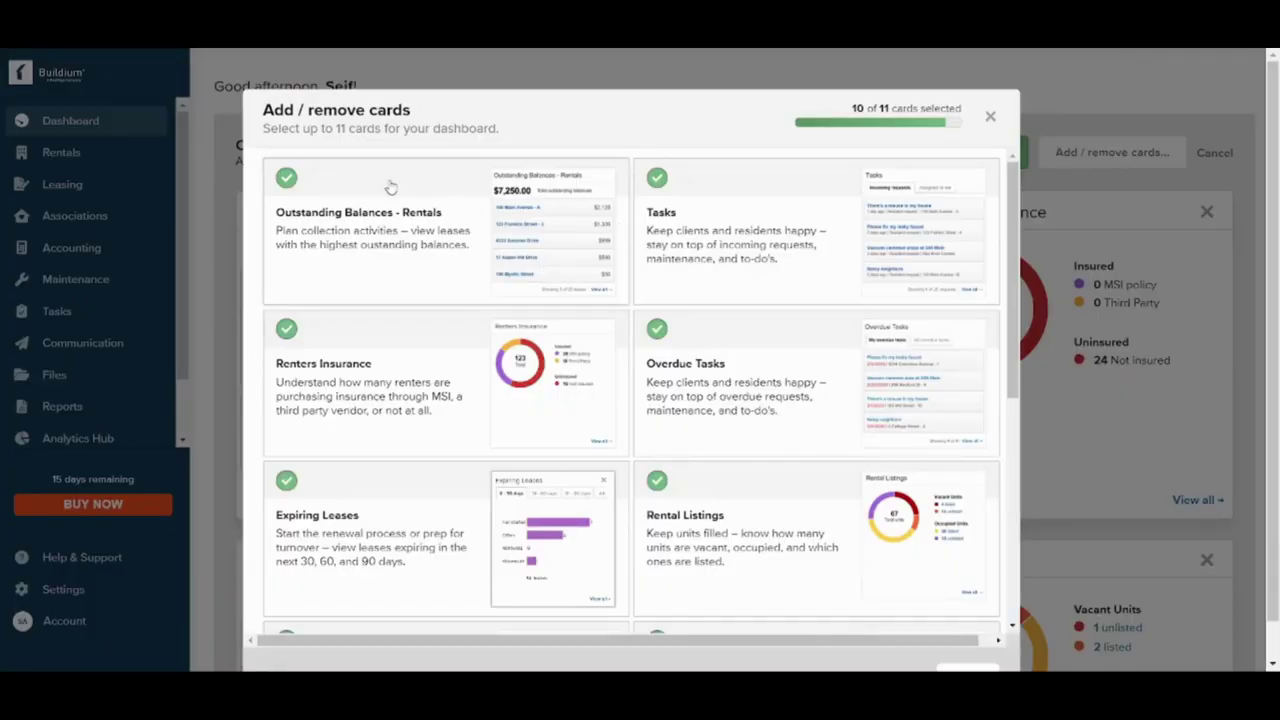
{"action": "left_click", "coordinate": [287, 179]}
{"action": "left_click", "coordinate": [287, 179]}
{"action": "left_click_drag", "start_coordinate": [1010, 276], "coordinate": [1012, 228]}
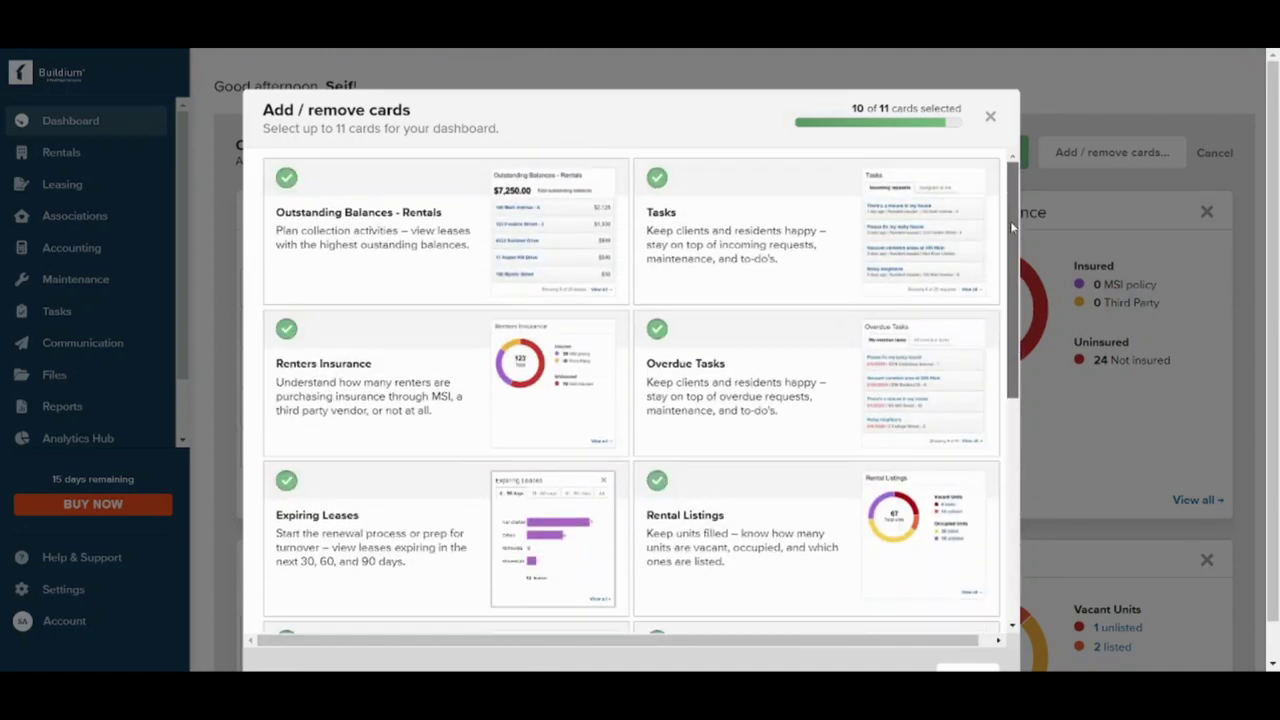
{"action": "left_click", "coordinate": [989, 116]}
{"action": "left_click", "coordinate": [959, 158]}
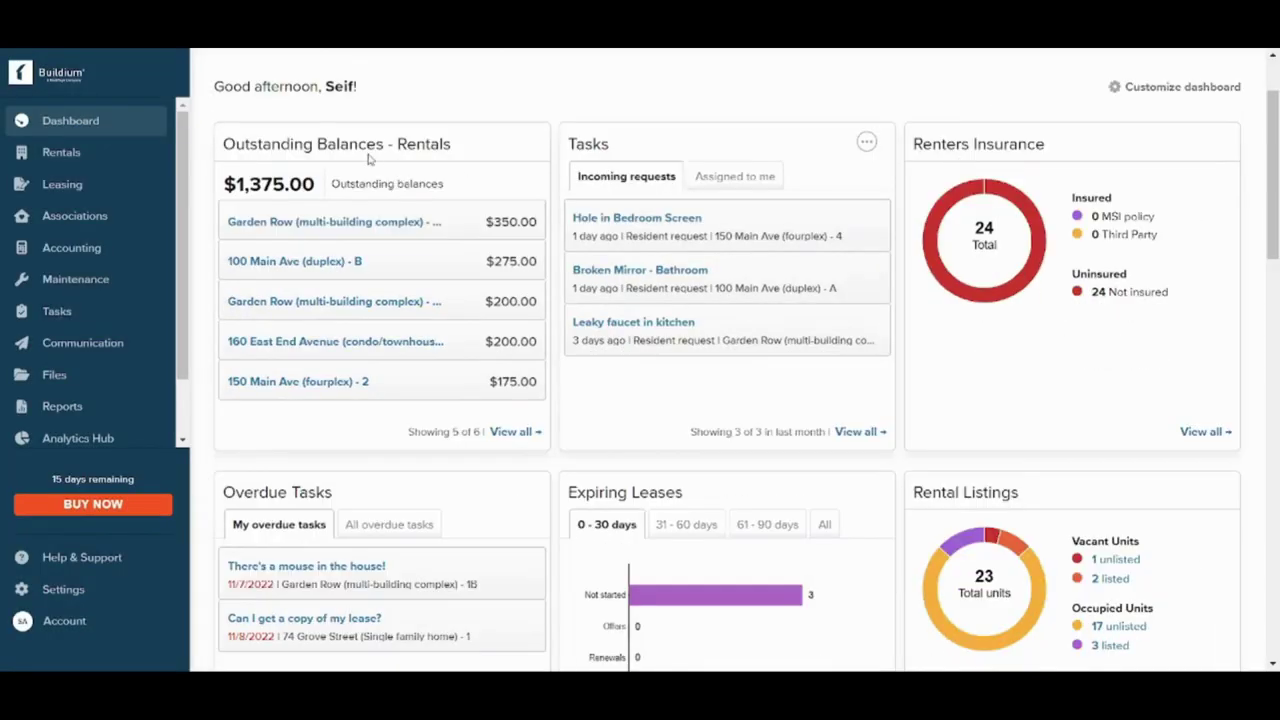
{"action": "mouse_move", "coordinate": [65, 152]}
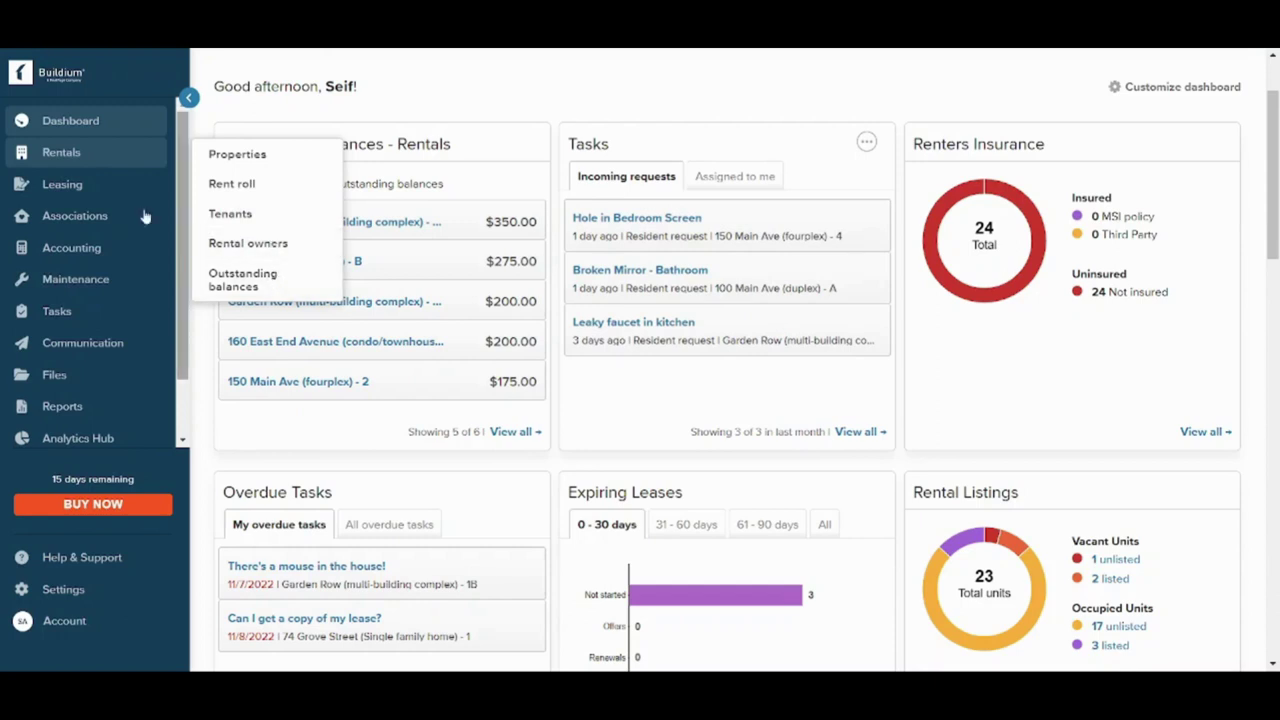
{"action": "mouse_move", "coordinate": [90, 190]}
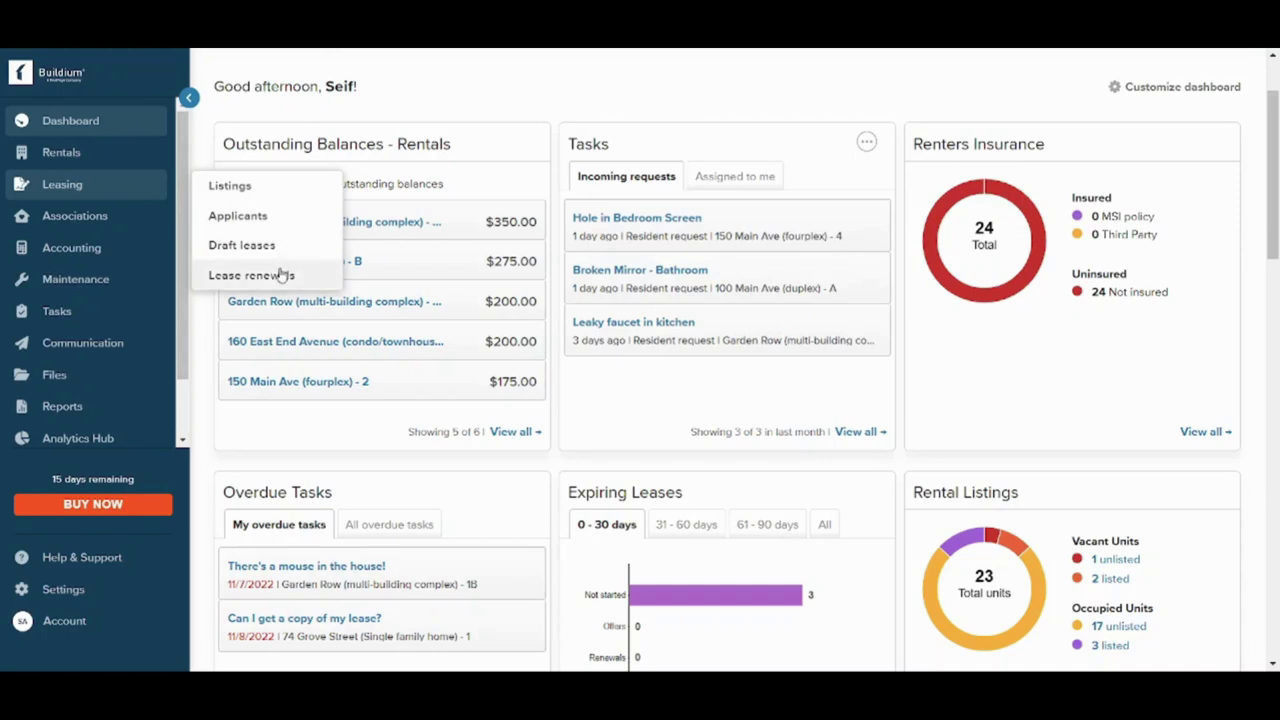
{"action": "left_click", "coordinate": [100, 226]}
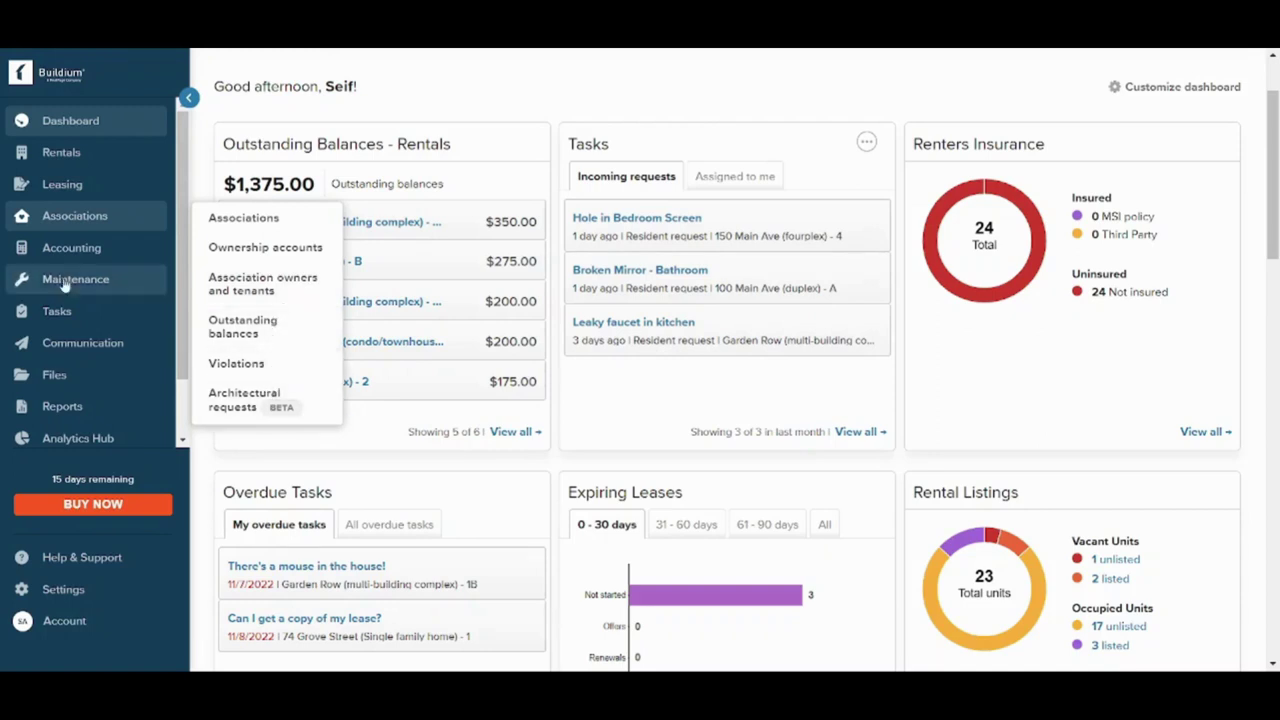
{"action": "mouse_move", "coordinate": [66, 265]}
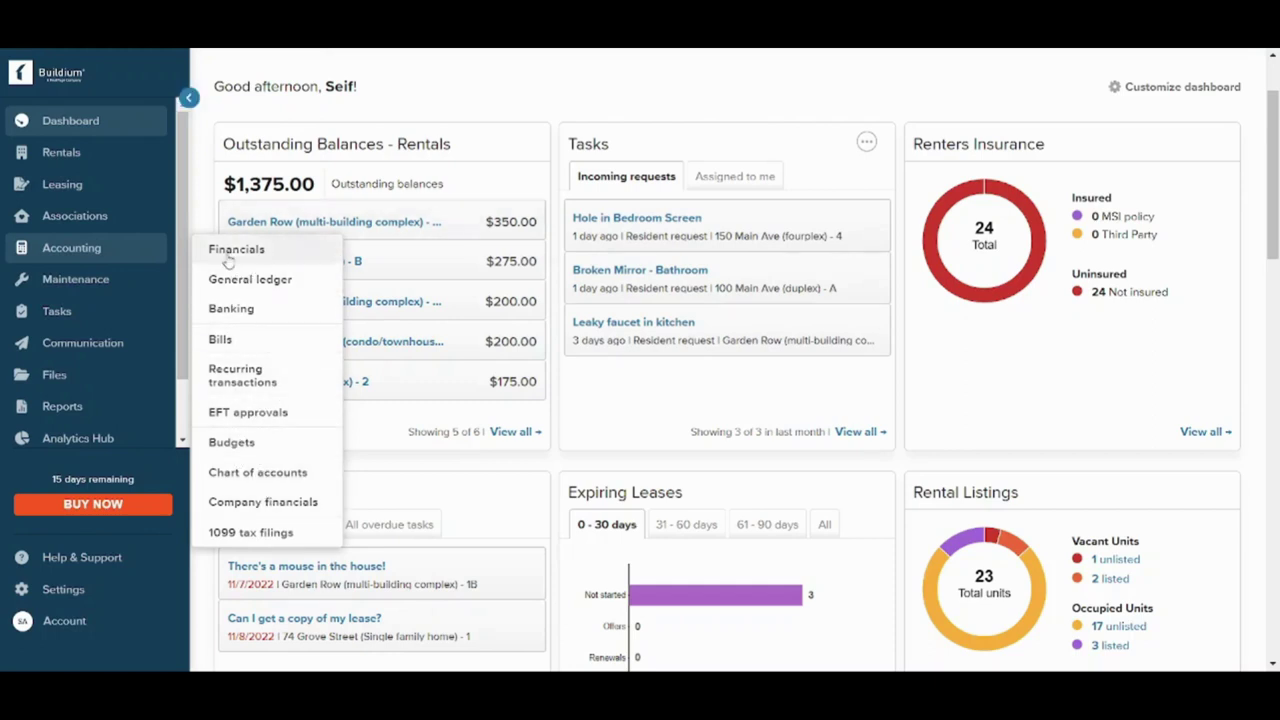
{"action": "mouse_move", "coordinate": [93, 288]}
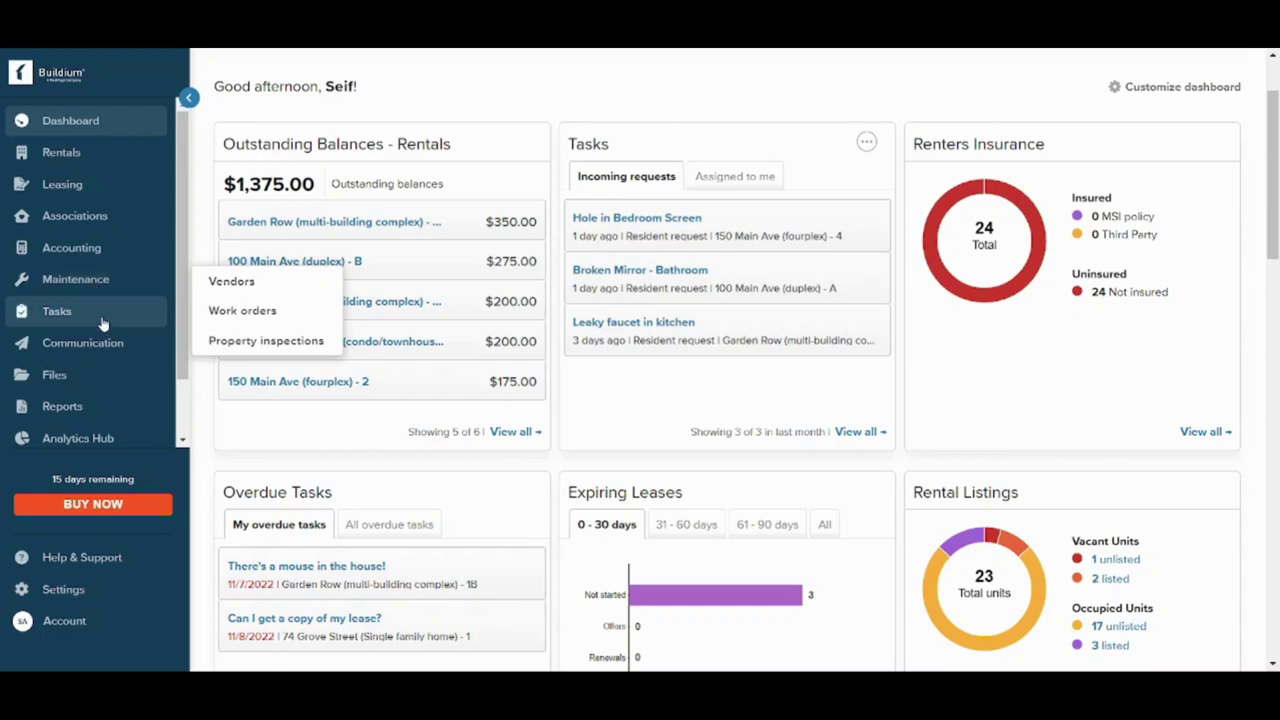
{"action": "mouse_move", "coordinate": [102, 324]}
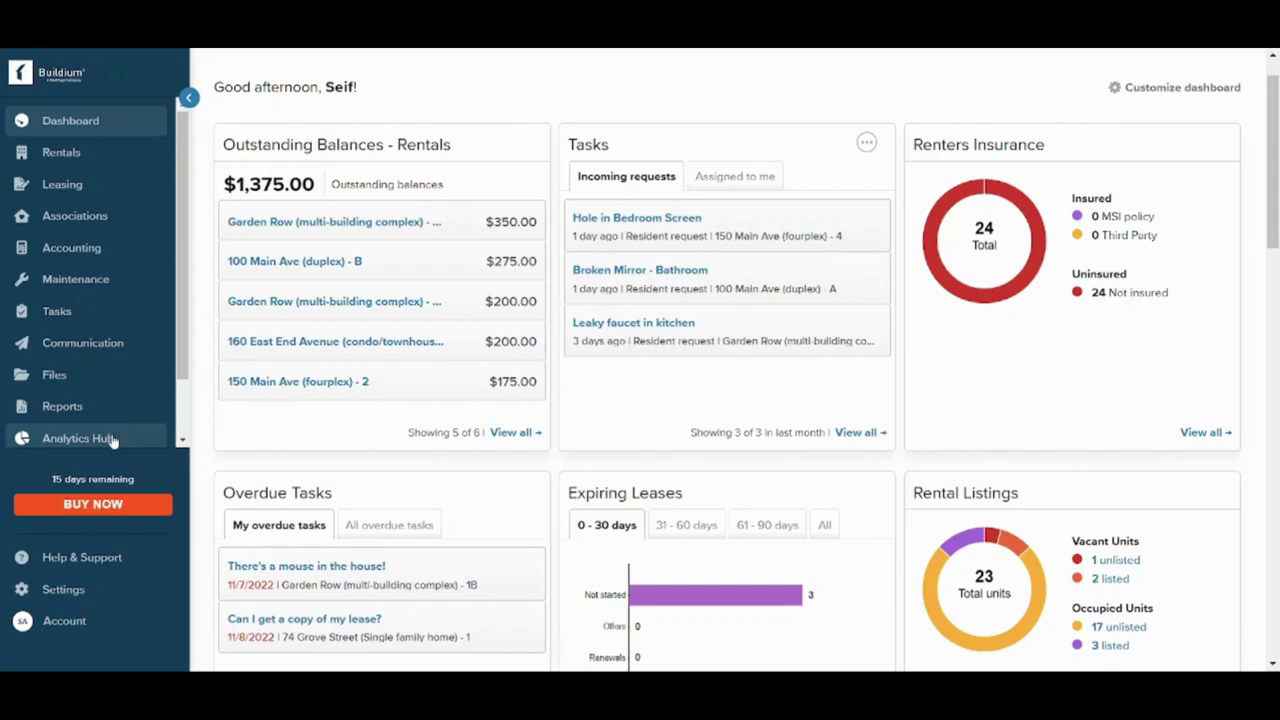
{"action": "left_click_drag", "start_coordinate": [182, 355], "coordinate": [181, 438]}
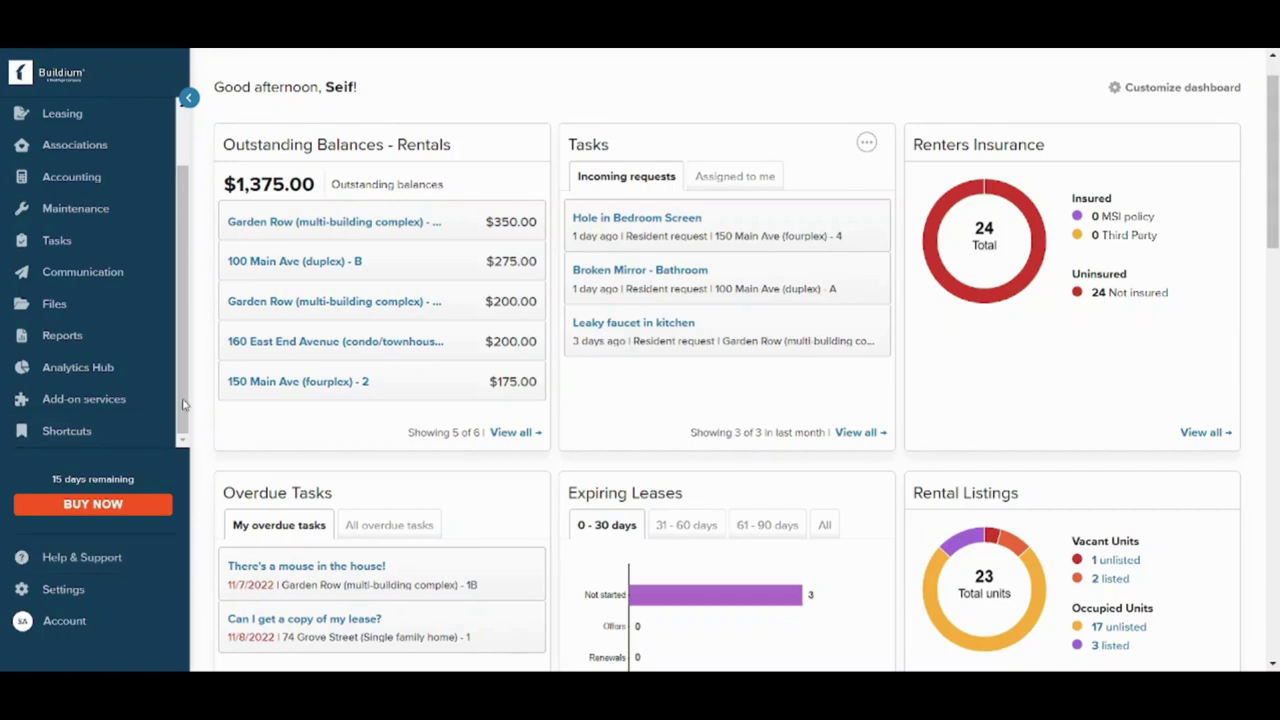
{"action": "scroll", "coordinate": [183, 404], "scroll_direction": "up", "scroll_amount": 1}
{"action": "scroll", "coordinate": [183, 404], "scroll_direction": "down", "scroll_amount": 1}
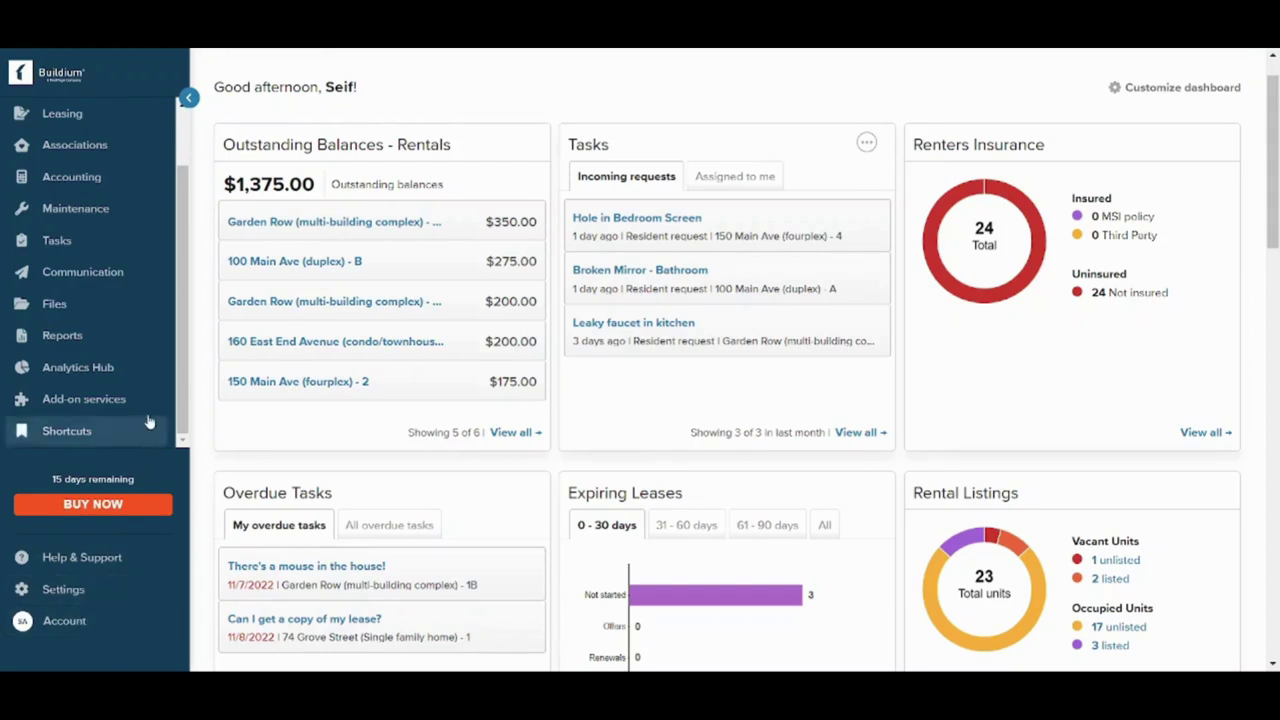
{"action": "scroll", "coordinate": [120, 200], "scroll_direction": "up", "scroll_amount": 2}
{"action": "mouse_move", "coordinate": [108, 163]}
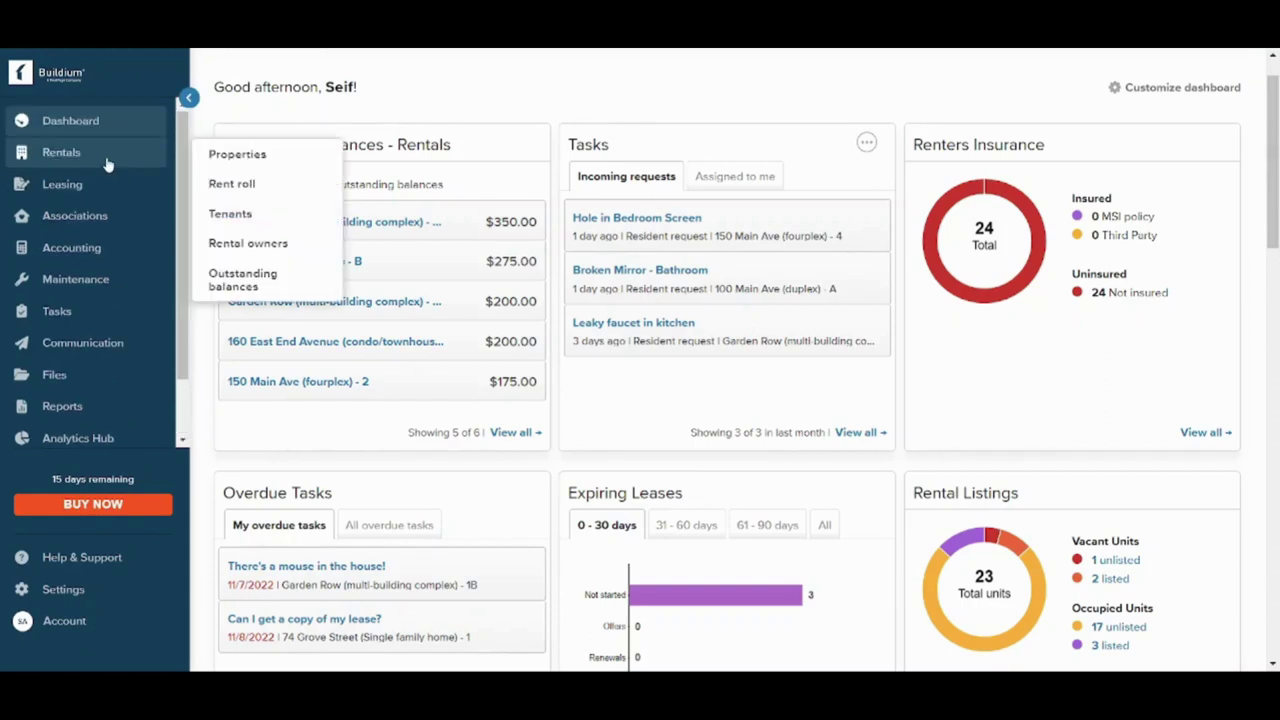
Start a new rental property from the rental properties list with type Single-Family
{"action": "left_click", "coordinate": [244, 156]}
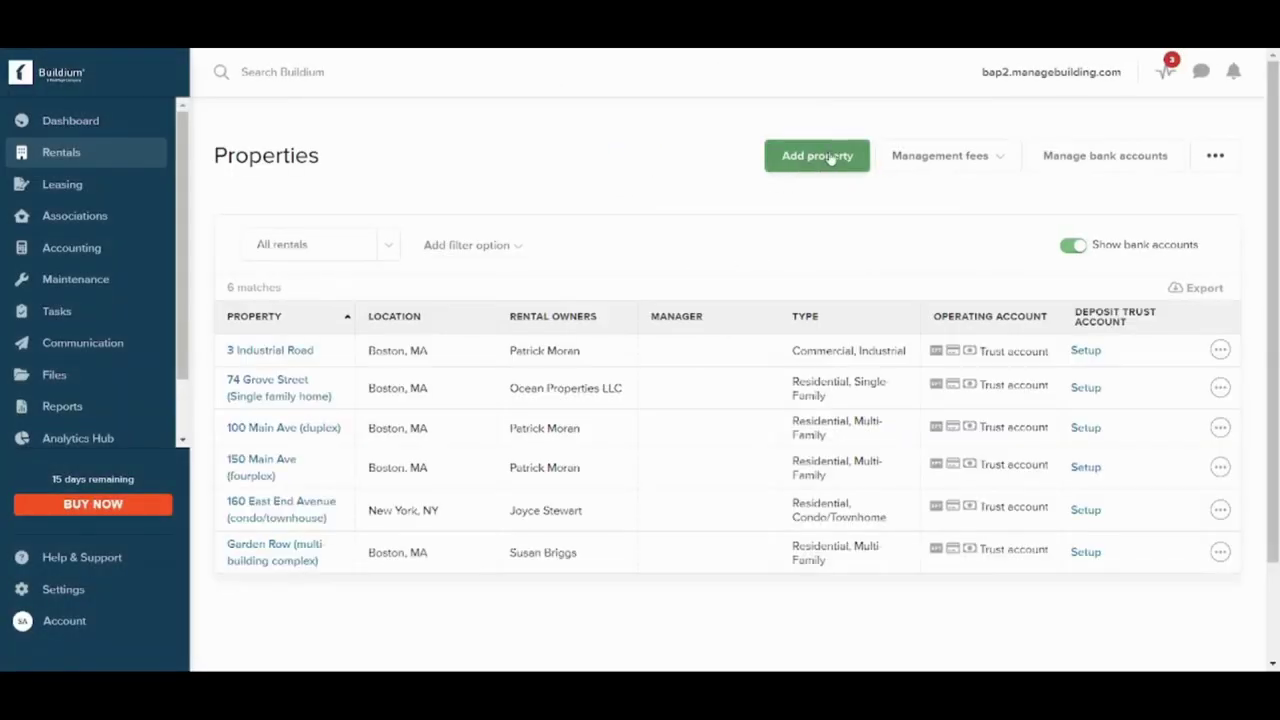
{"action": "left_click", "coordinate": [820, 158]}
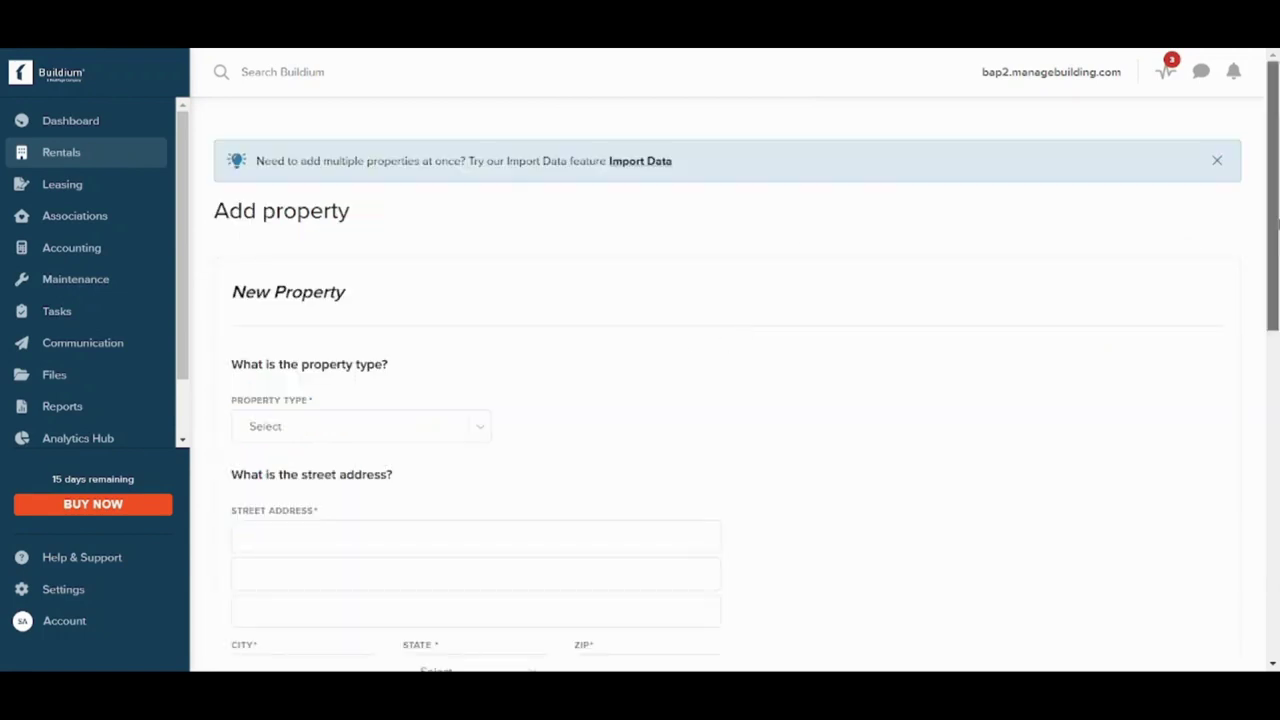
{"action": "scroll", "coordinate": [930, 262], "scroll_direction": "down", "scroll_amount": 2}
{"action": "left_click", "coordinate": [341, 232]}
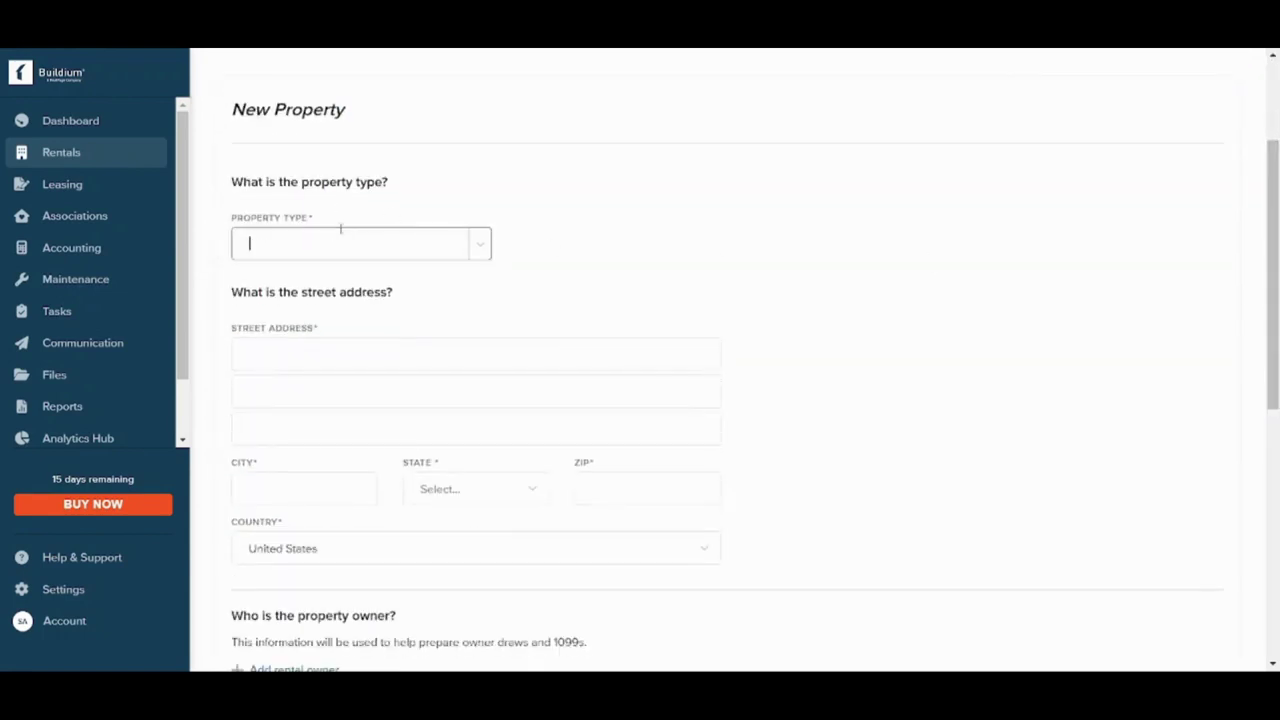
{"action": "left_click", "coordinate": [484, 248]}
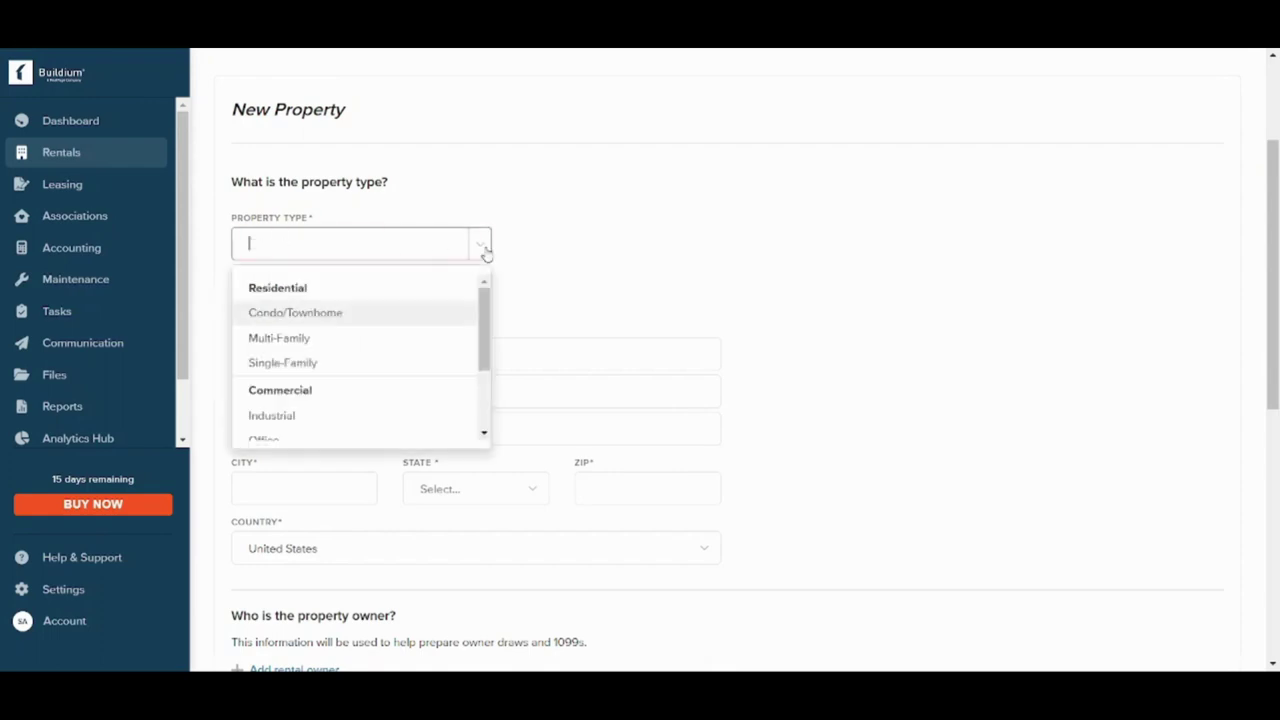
{"action": "left_click", "coordinate": [347, 363]}
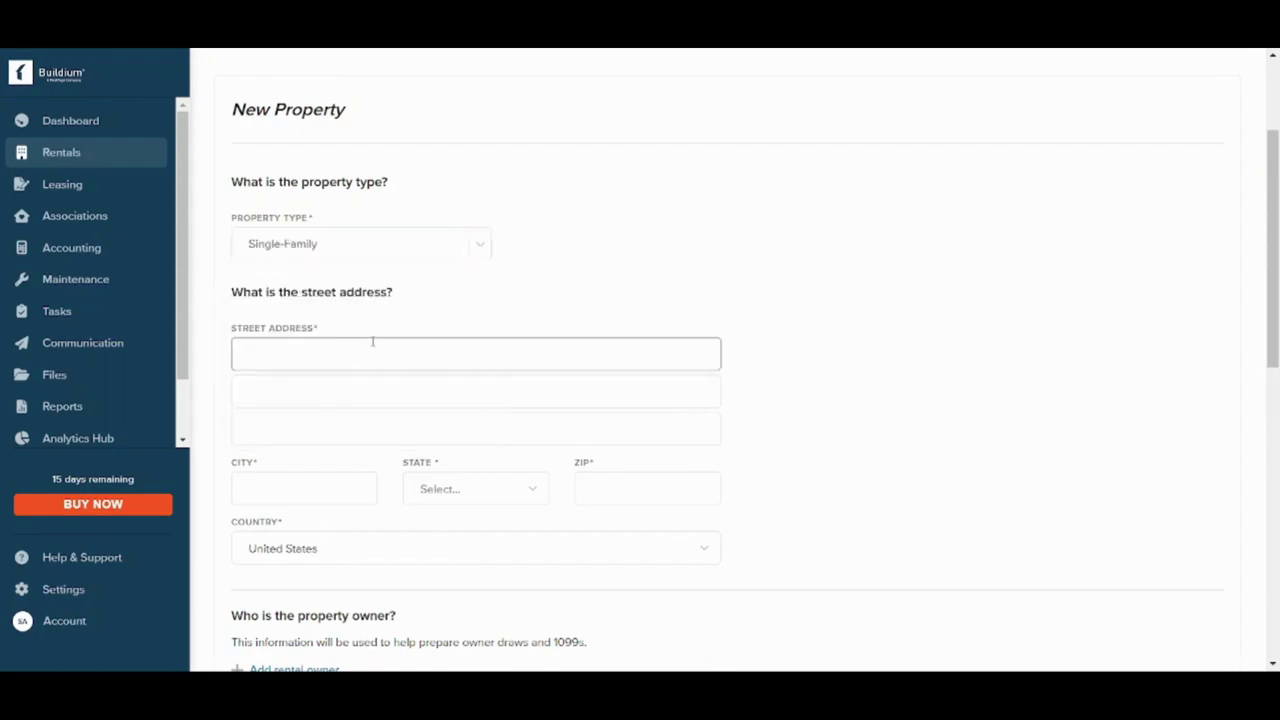
{"action": "left_click", "coordinate": [372, 341]}
{"action": "left_click", "coordinate": [389, 399]}
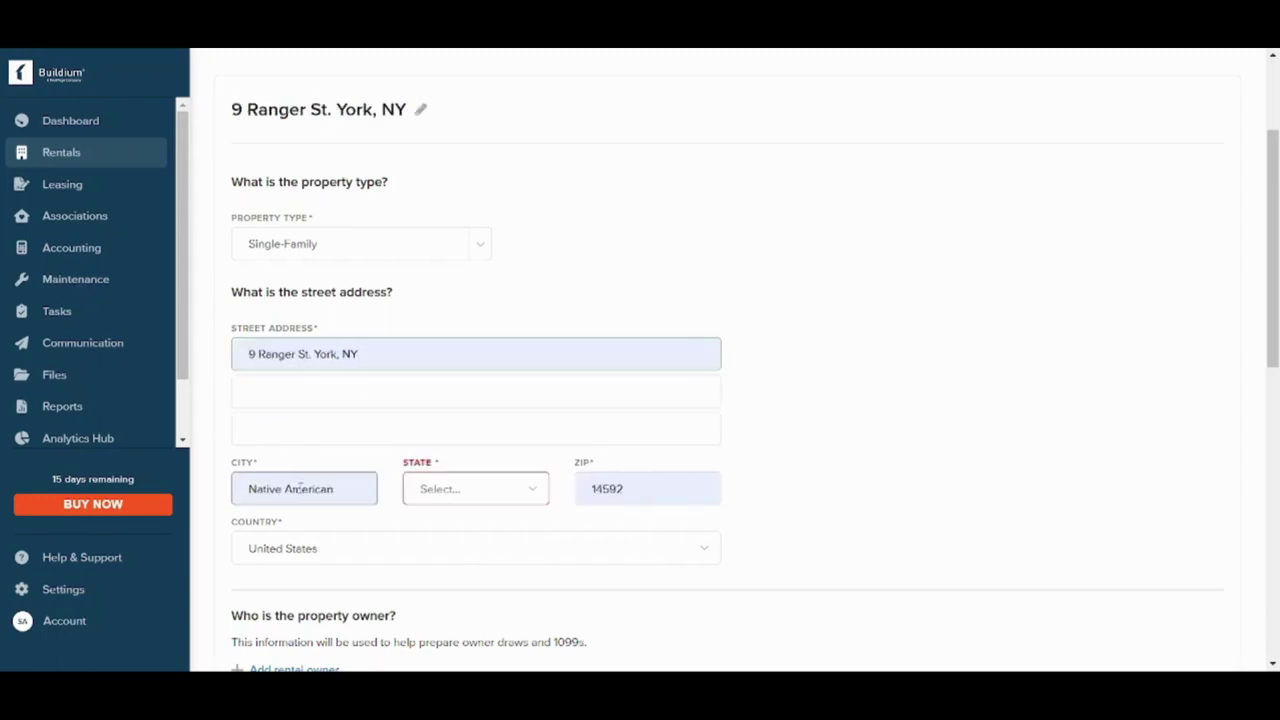
{"action": "left_click", "coordinate": [460, 499]}
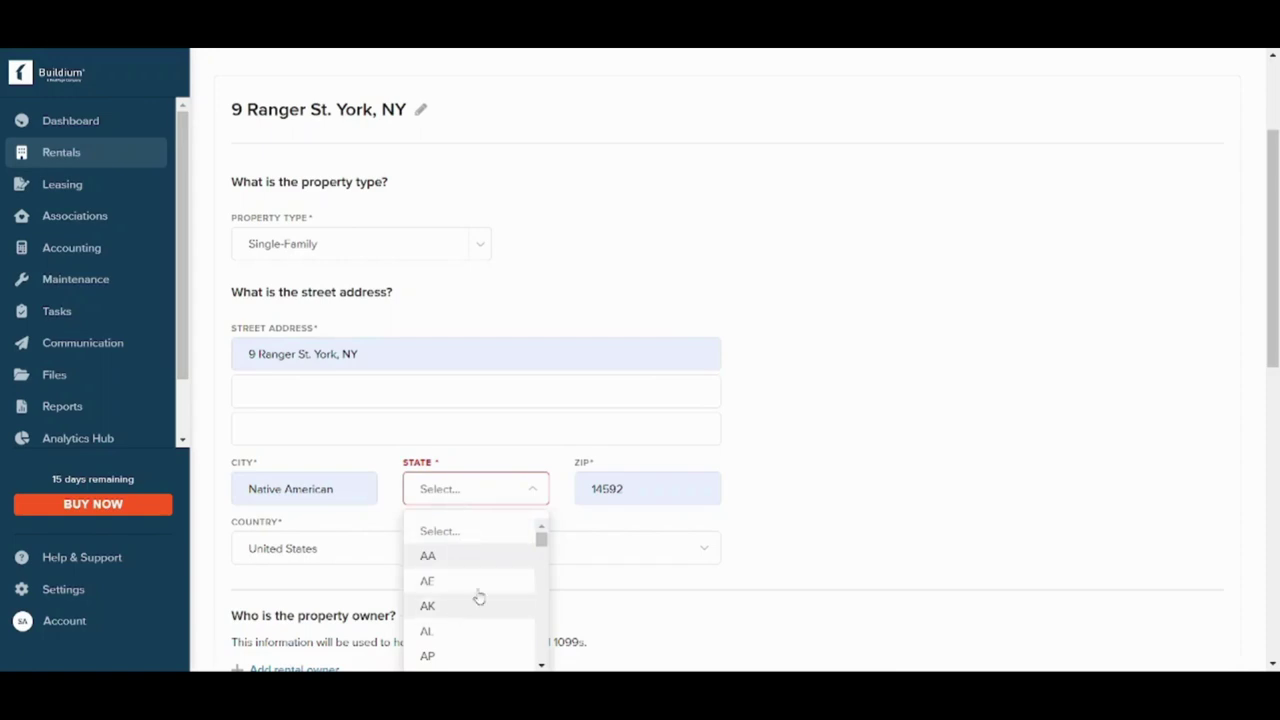
{"action": "left_click_drag", "start_coordinate": [541, 545], "coordinate": [547, 620]}
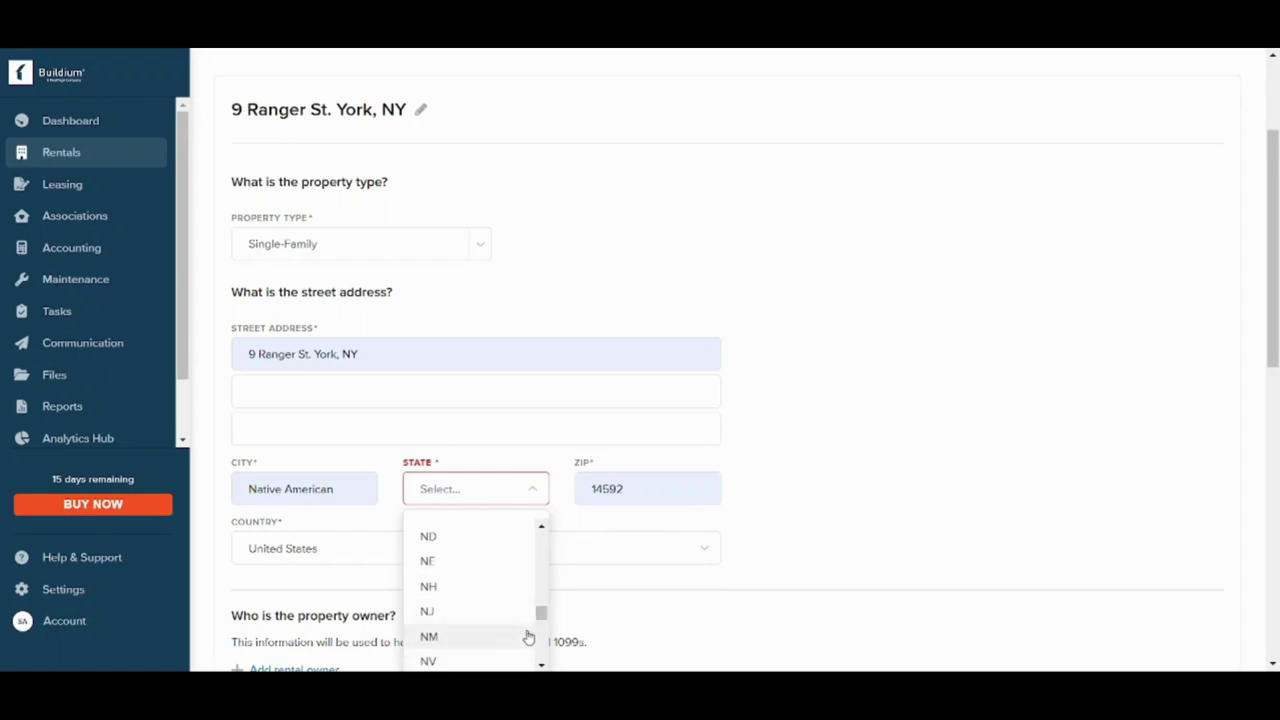
{"action": "left_click", "coordinate": [540, 665]}
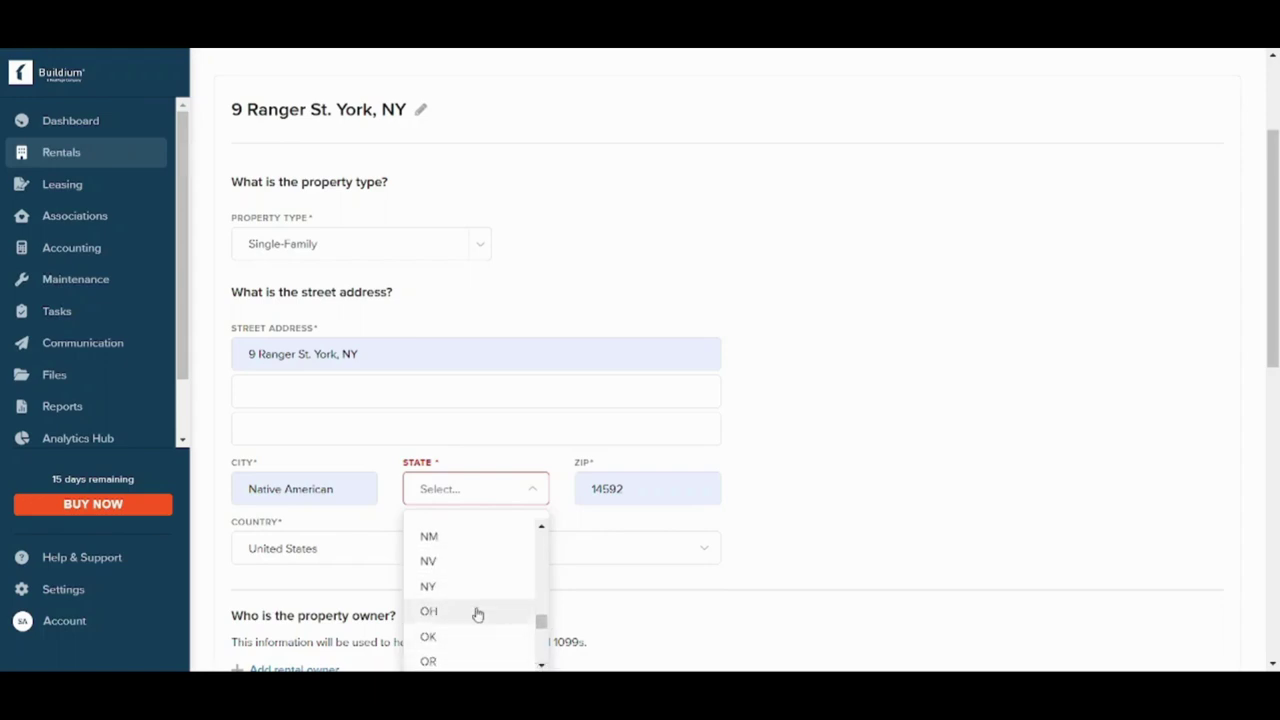
{"action": "left_click", "coordinate": [467, 596]}
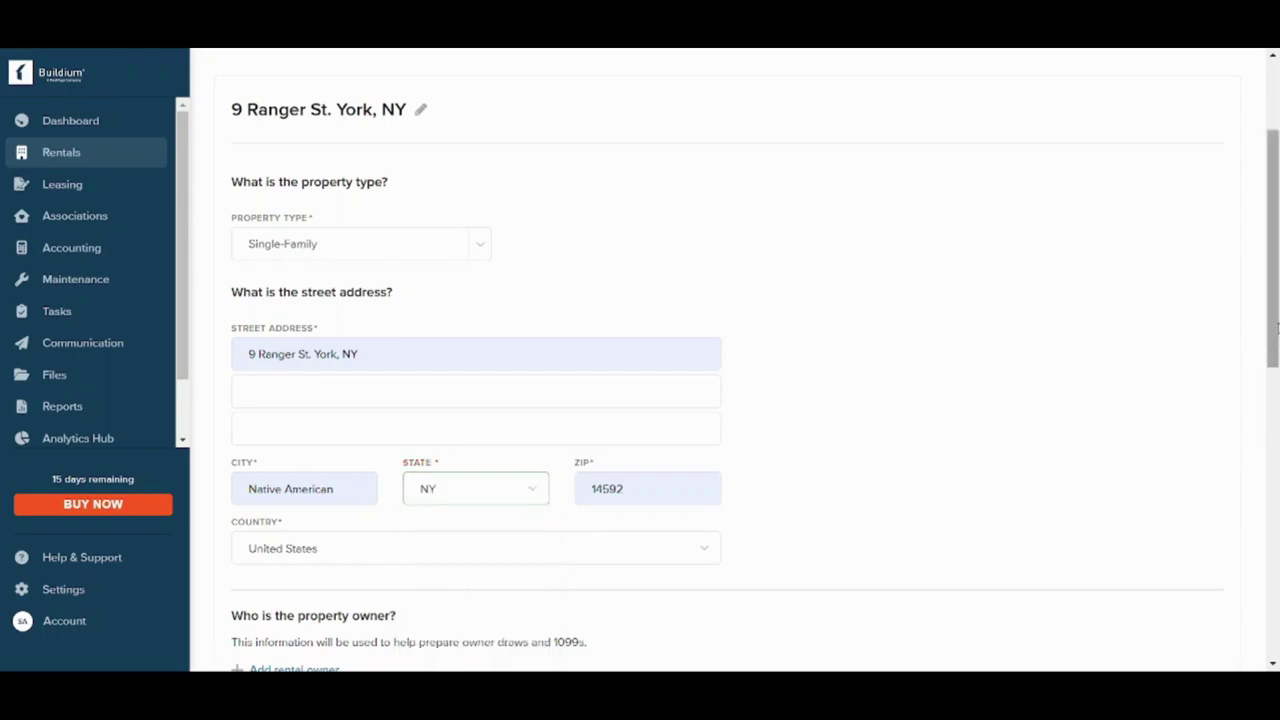
{"action": "scroll", "coordinate": [1277, 392], "scroll_direction": "down", "scroll_amount": 3}
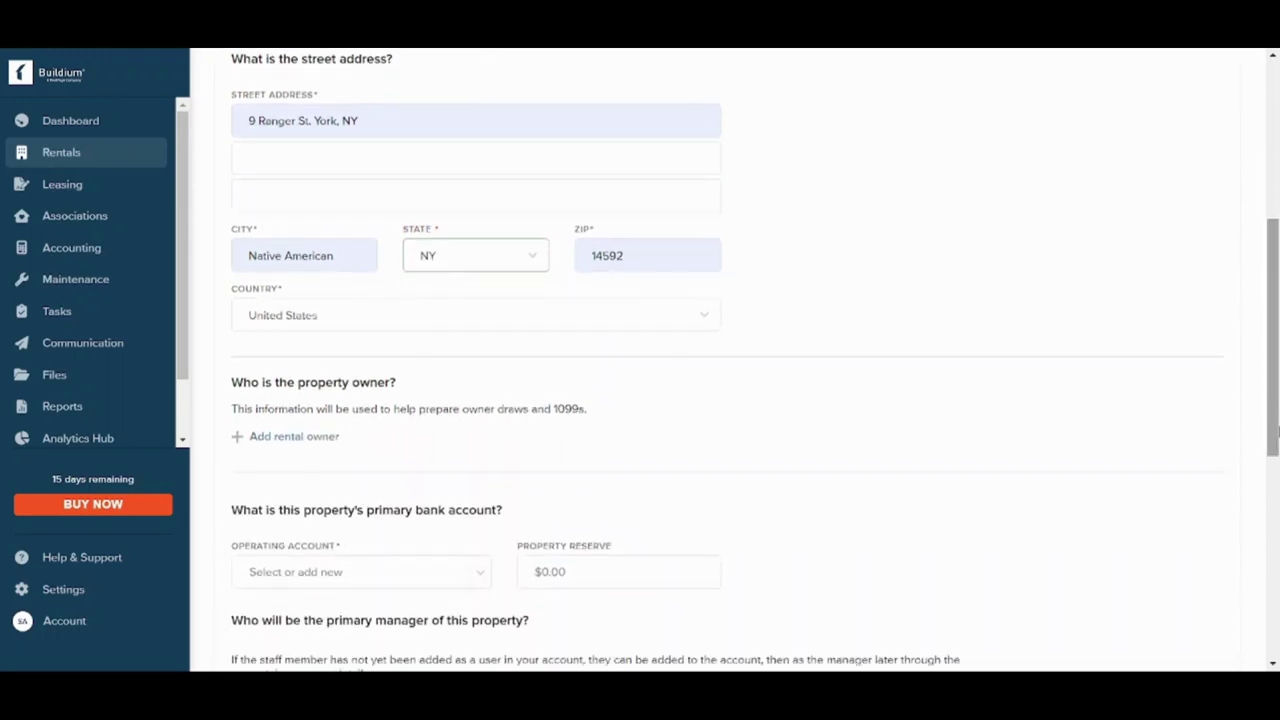
{"action": "scroll", "coordinate": [1277, 430], "scroll_direction": "down", "scroll_amount": 2}
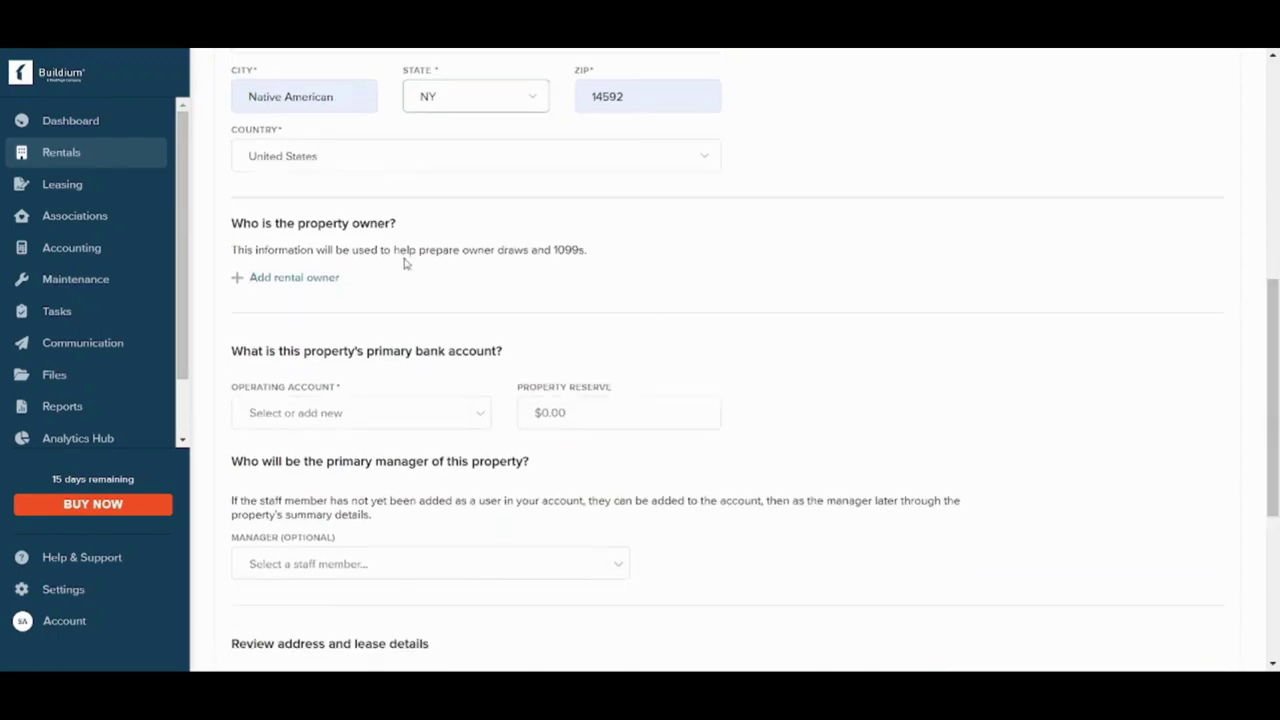
Add a new rental owner with name and e-mail and save them to the property
{"action": "left_click", "coordinate": [283, 280]}
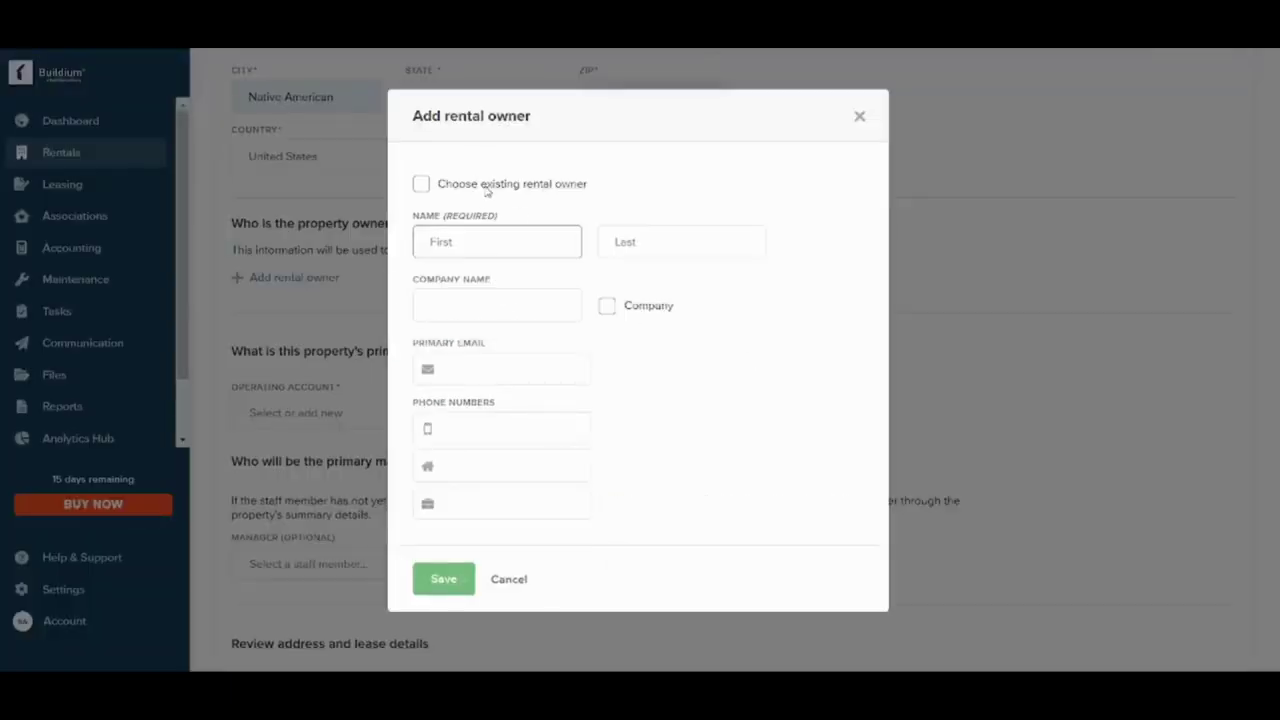
{"action": "left_click", "coordinate": [485, 247]}
{"action": "left_click", "coordinate": [540, 279]}
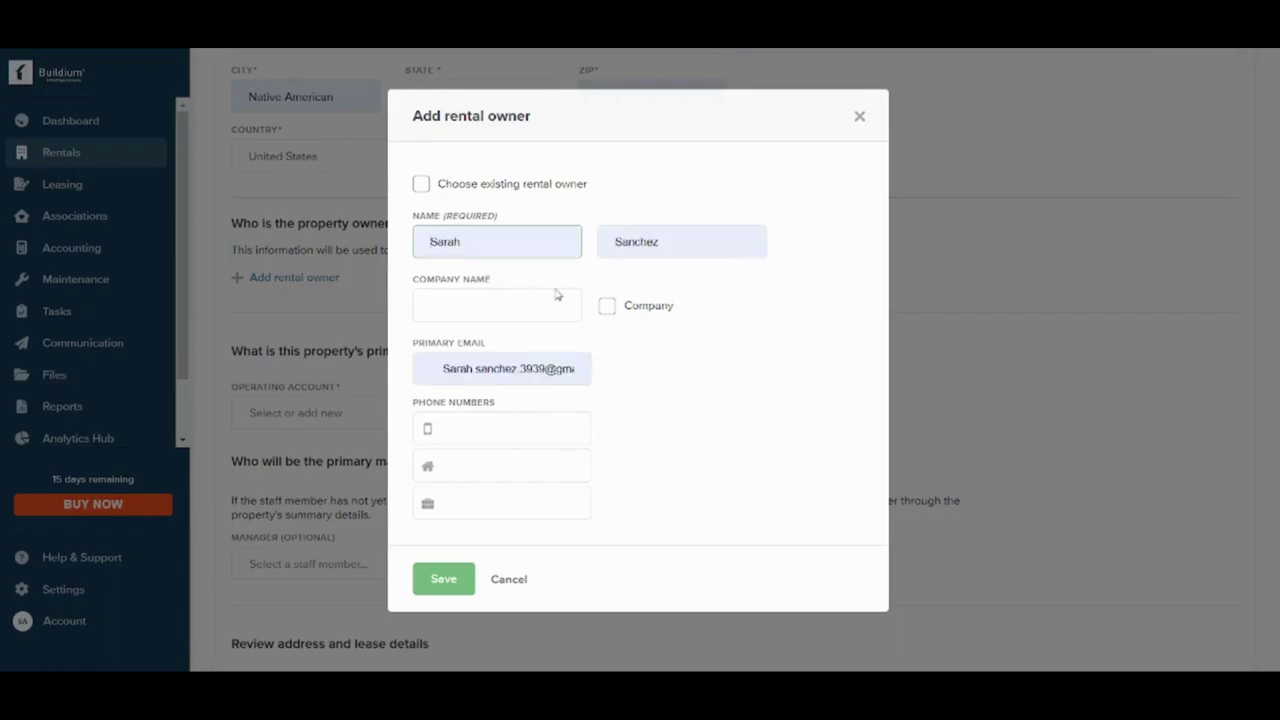
{"action": "left_click", "coordinate": [437, 581]}
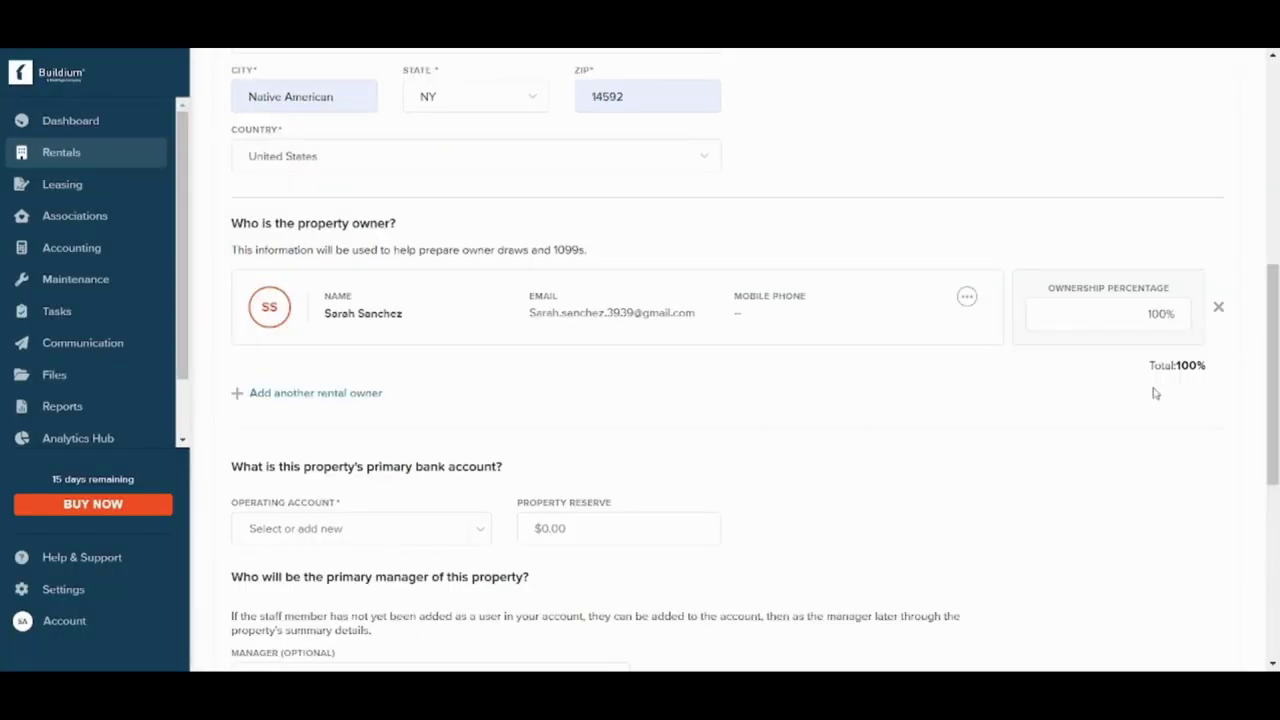
Set Rent account as the operating account and a $500.00 property reserve
{"action": "left_click_drag", "start_coordinate": [1274, 376], "coordinate": [1250, 470]}
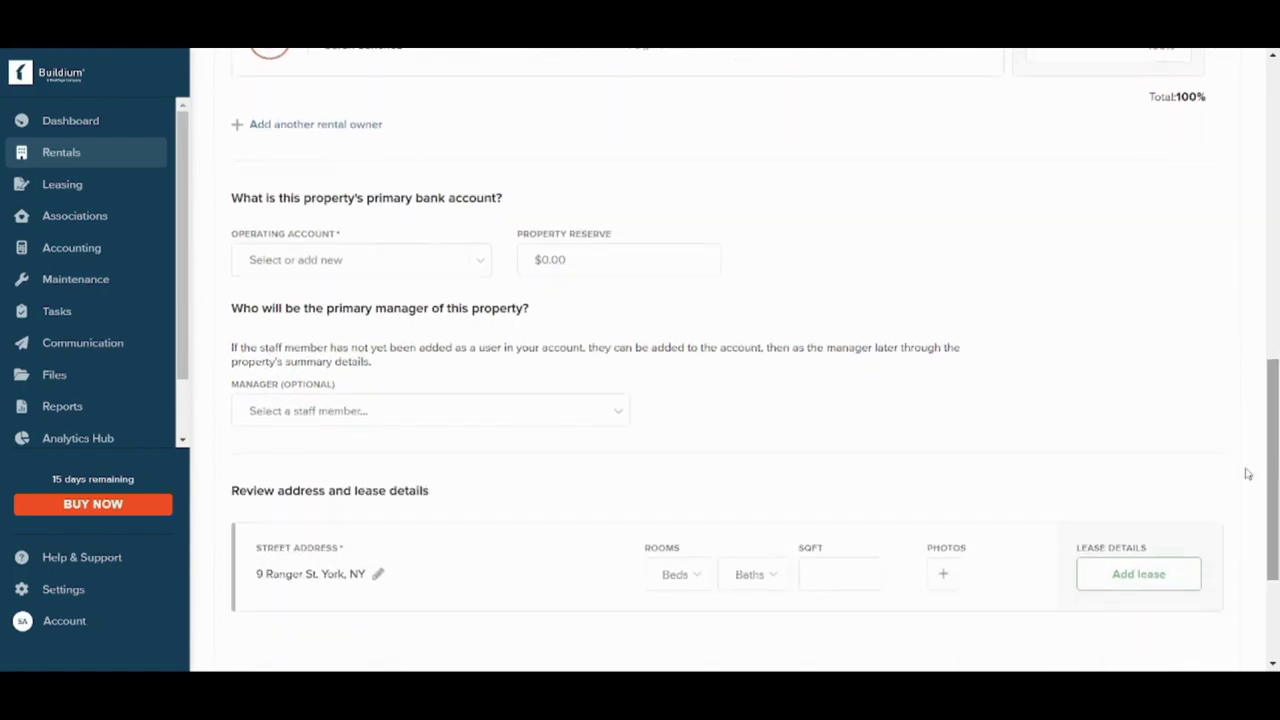
{"action": "left_click", "coordinate": [397, 268]}
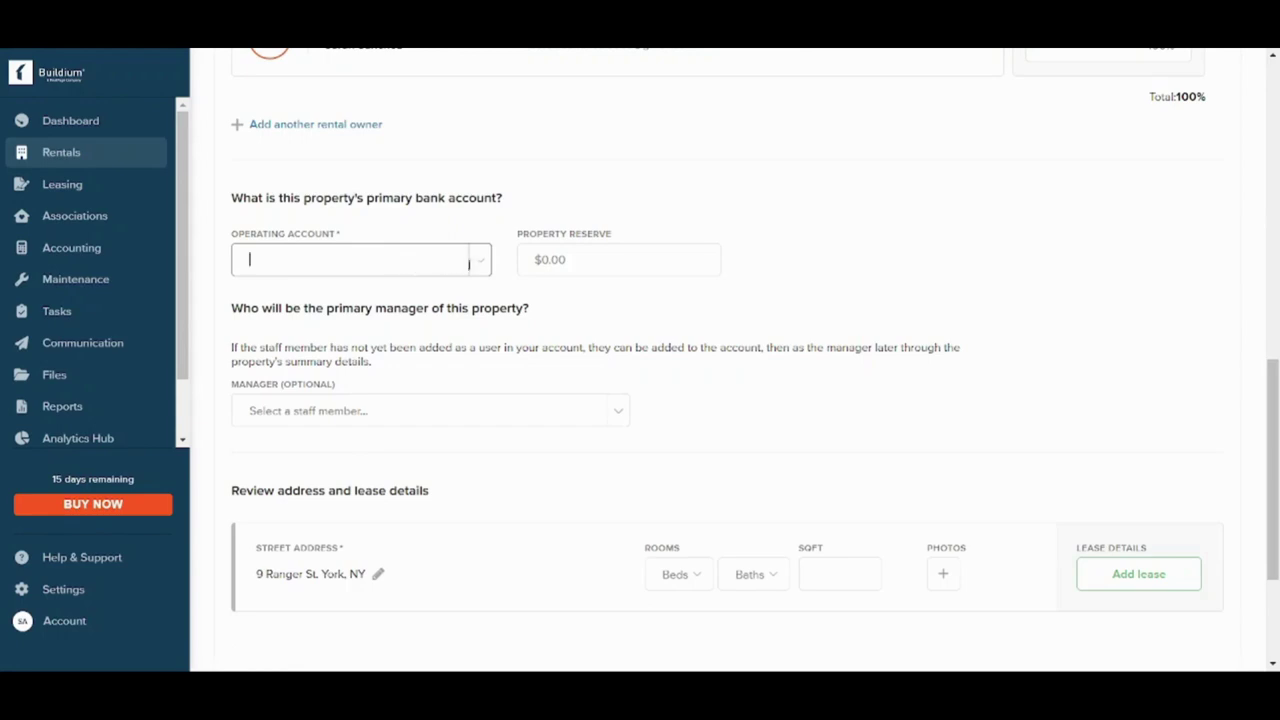
{"action": "left_click", "coordinate": [481, 268]}
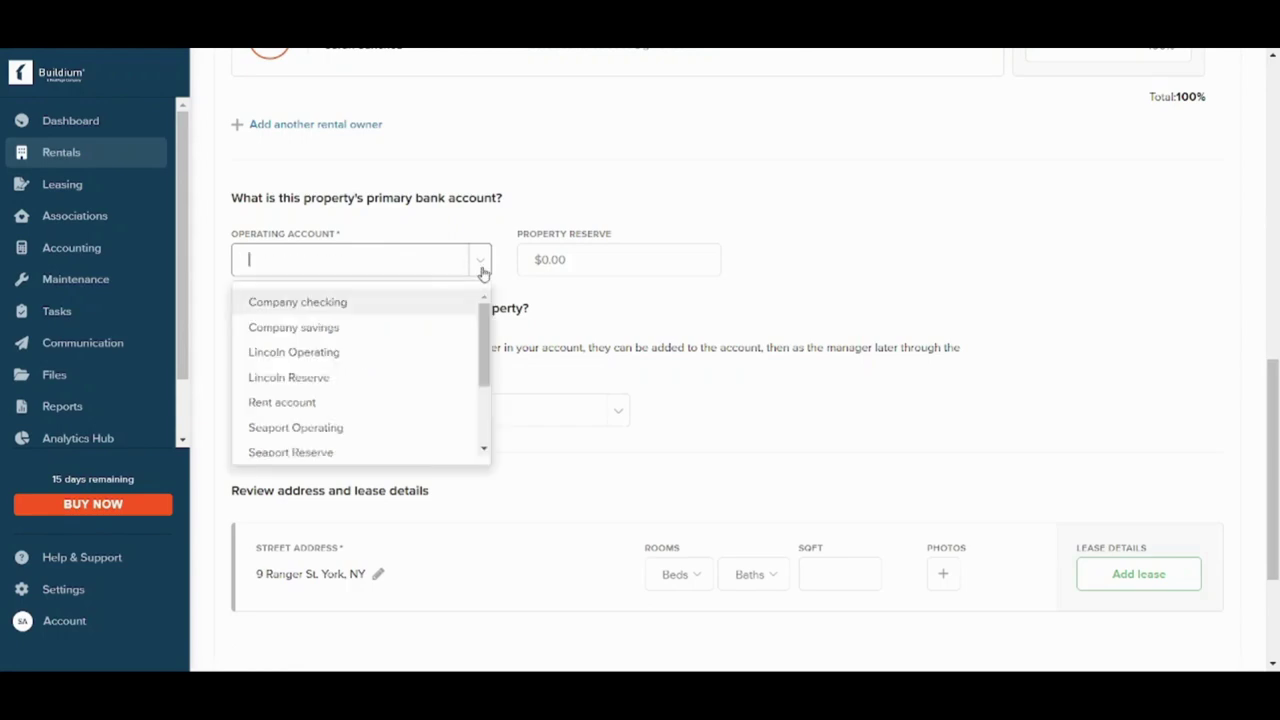
{"action": "left_click", "coordinate": [373, 402]}
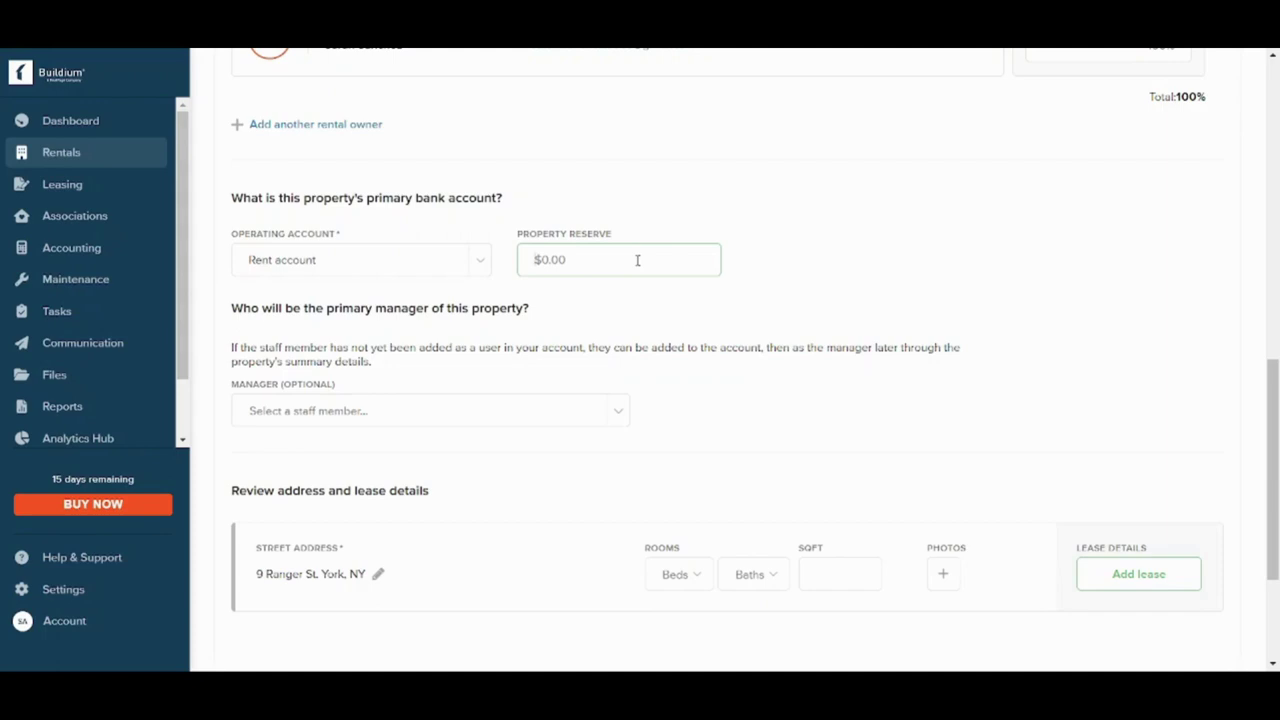
{"action": "type", "text": "500"}
{"action": "key", "text": "Tab"}
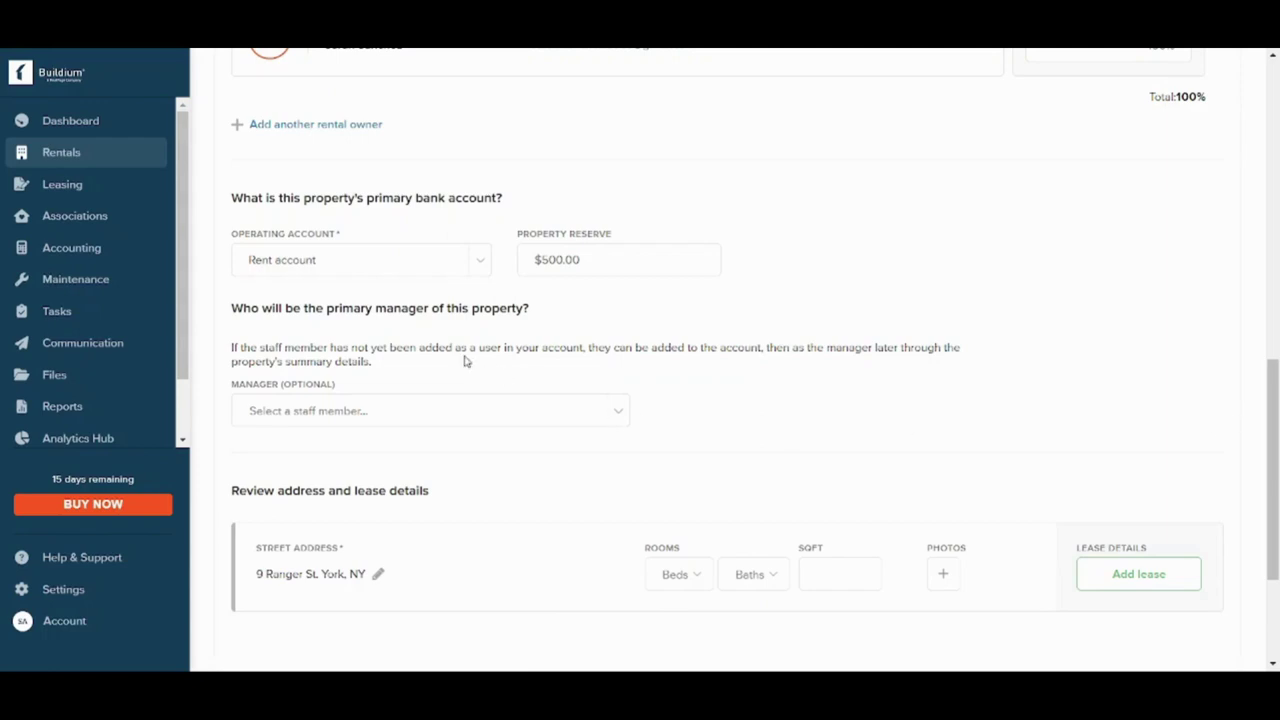
Choose 3 Bed and 1 Bath for 9 Ranger St., then create the property
{"action": "scroll", "coordinate": [506, 446], "scroll_direction": "down", "scroll_amount": 2}
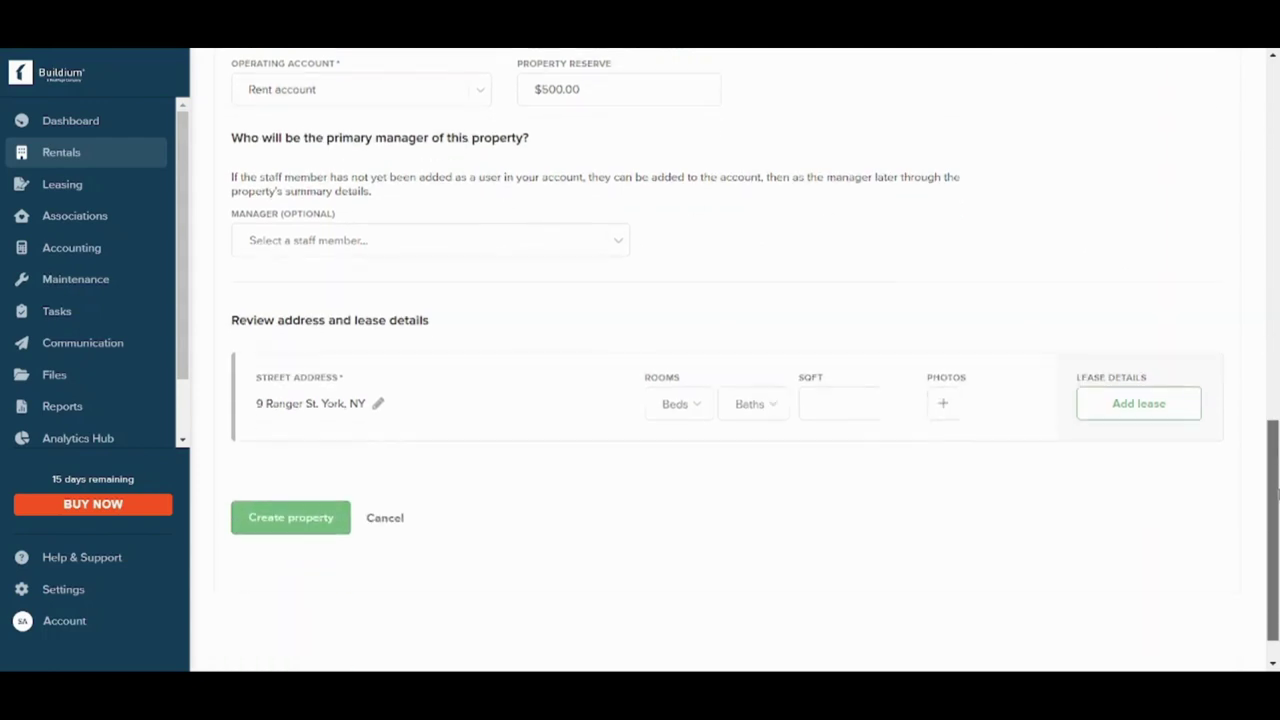
{"action": "left_click", "coordinate": [693, 408]}
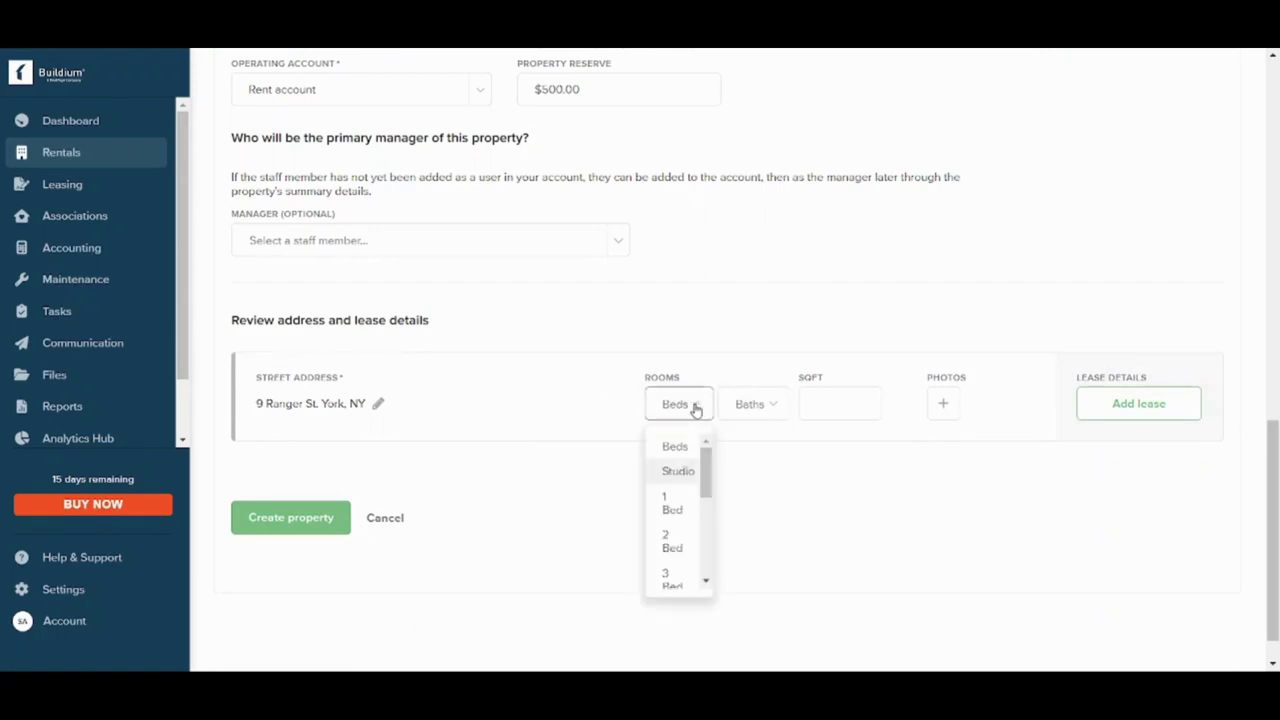
{"action": "left_click", "coordinate": [678, 590]}
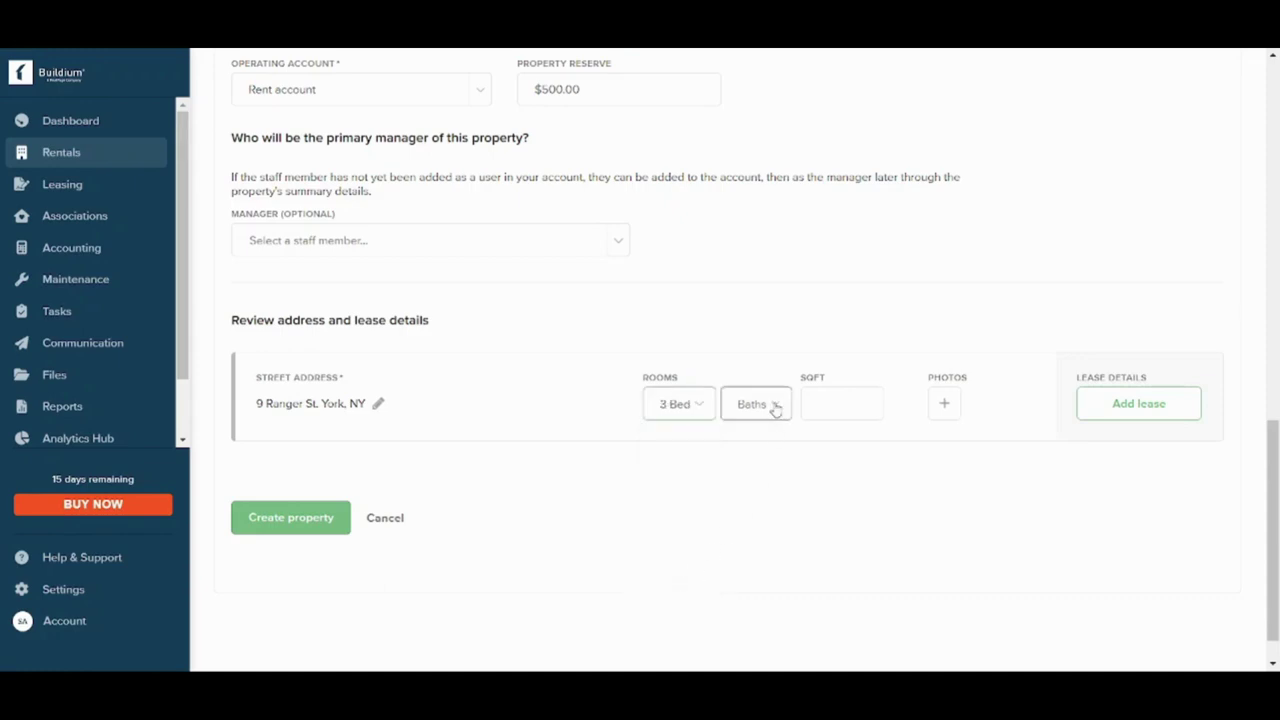
{"action": "left_click", "coordinate": [771, 407]}
{"action": "left_click", "coordinate": [757, 476]}
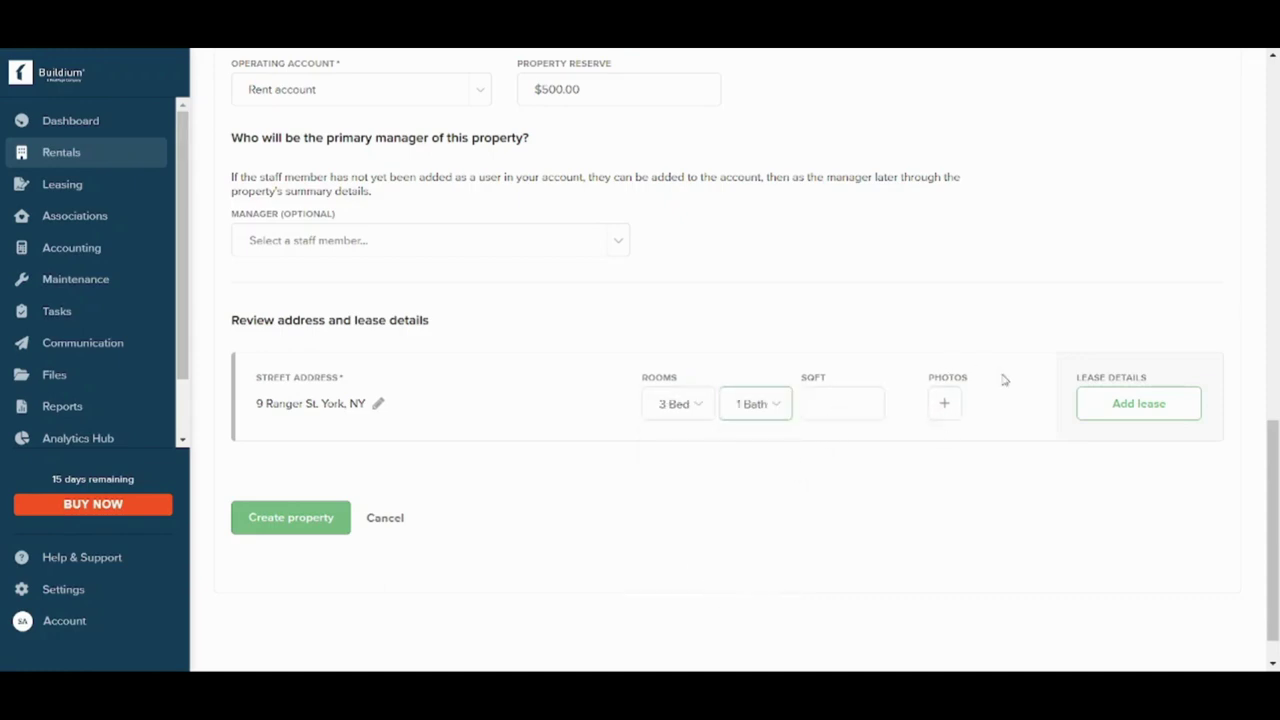
{"action": "left_click", "coordinate": [281, 518]}
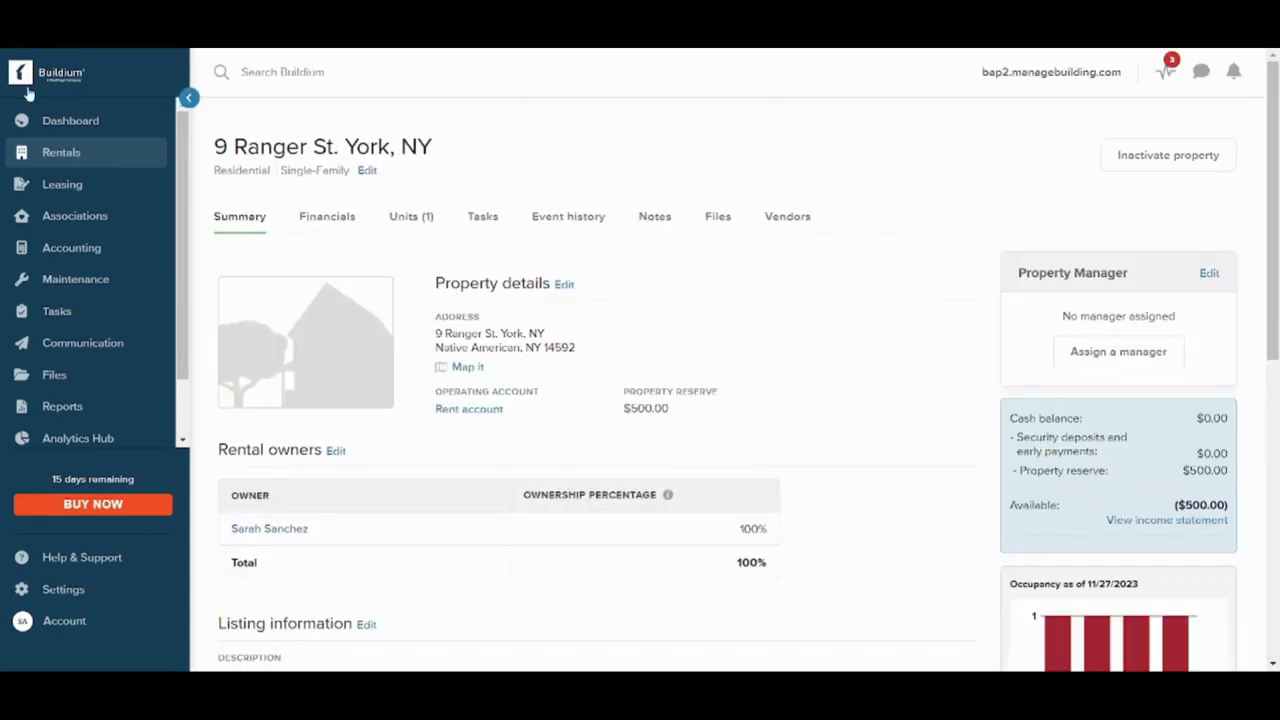
Go to the Rent roll from the Rentals menu
{"action": "mouse_move", "coordinate": [73, 157]}
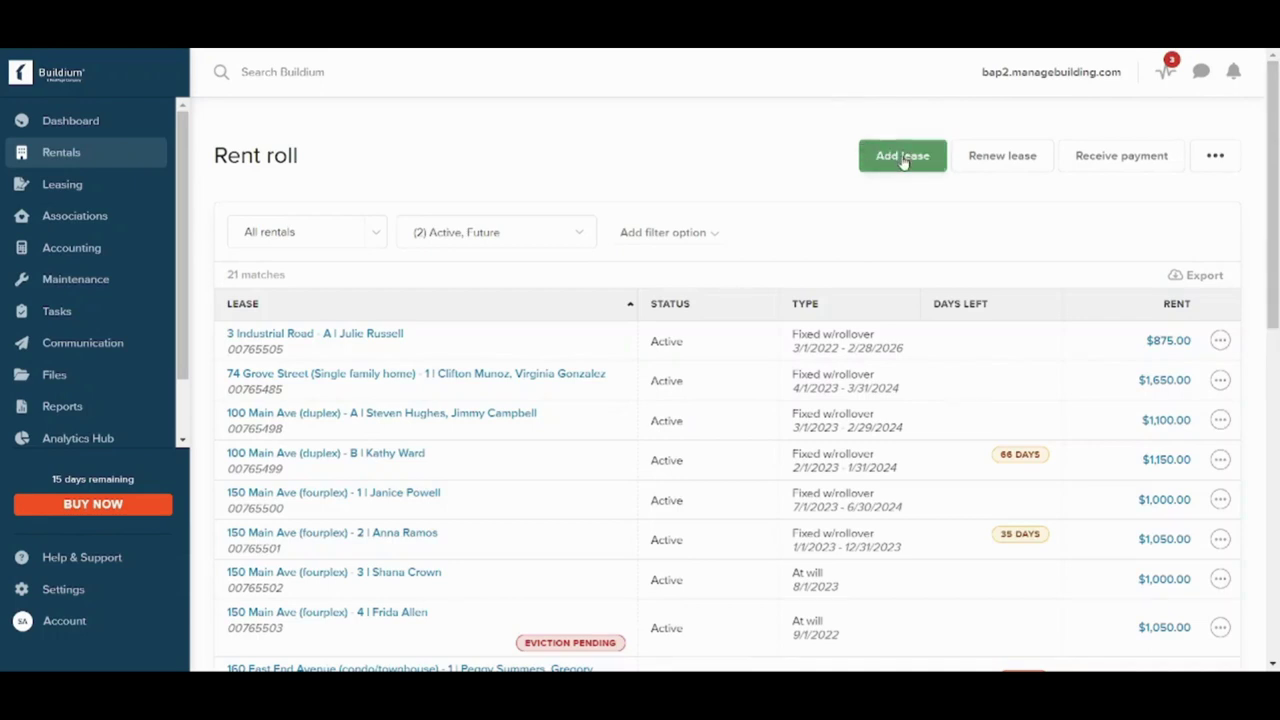
{"action": "left_click", "coordinate": [903, 158]}
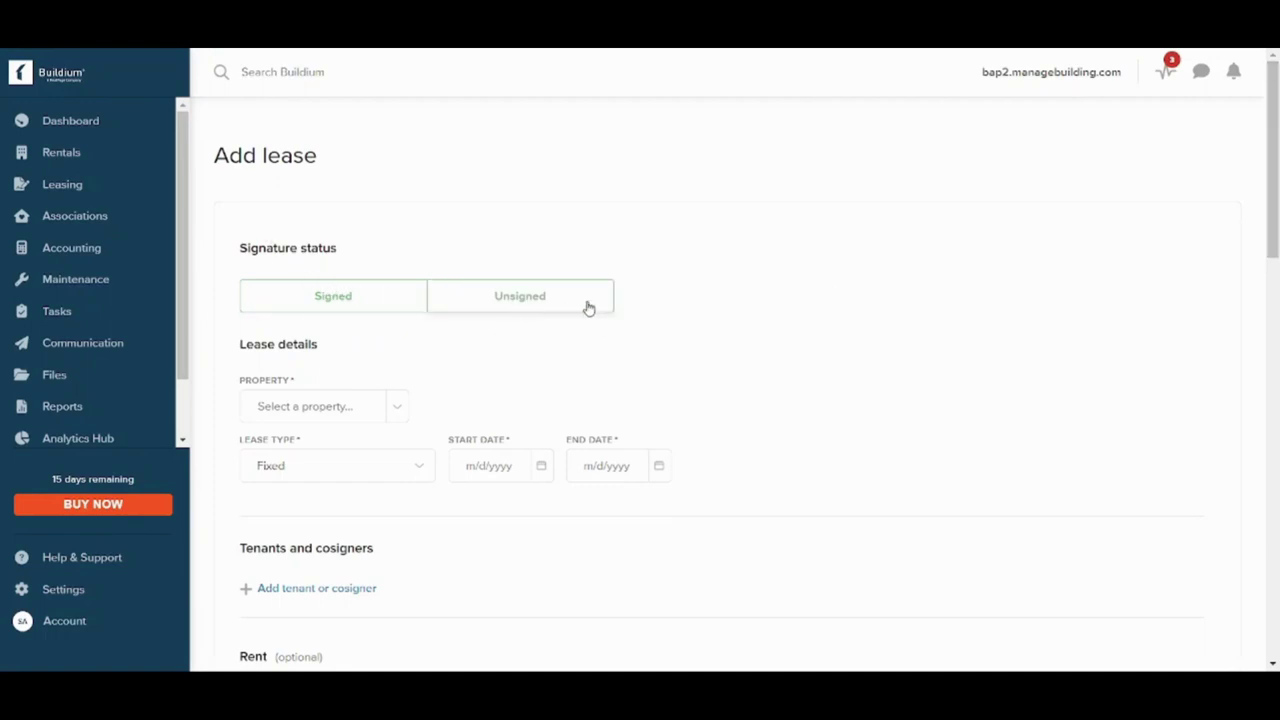
{"action": "left_click", "coordinate": [422, 295]}
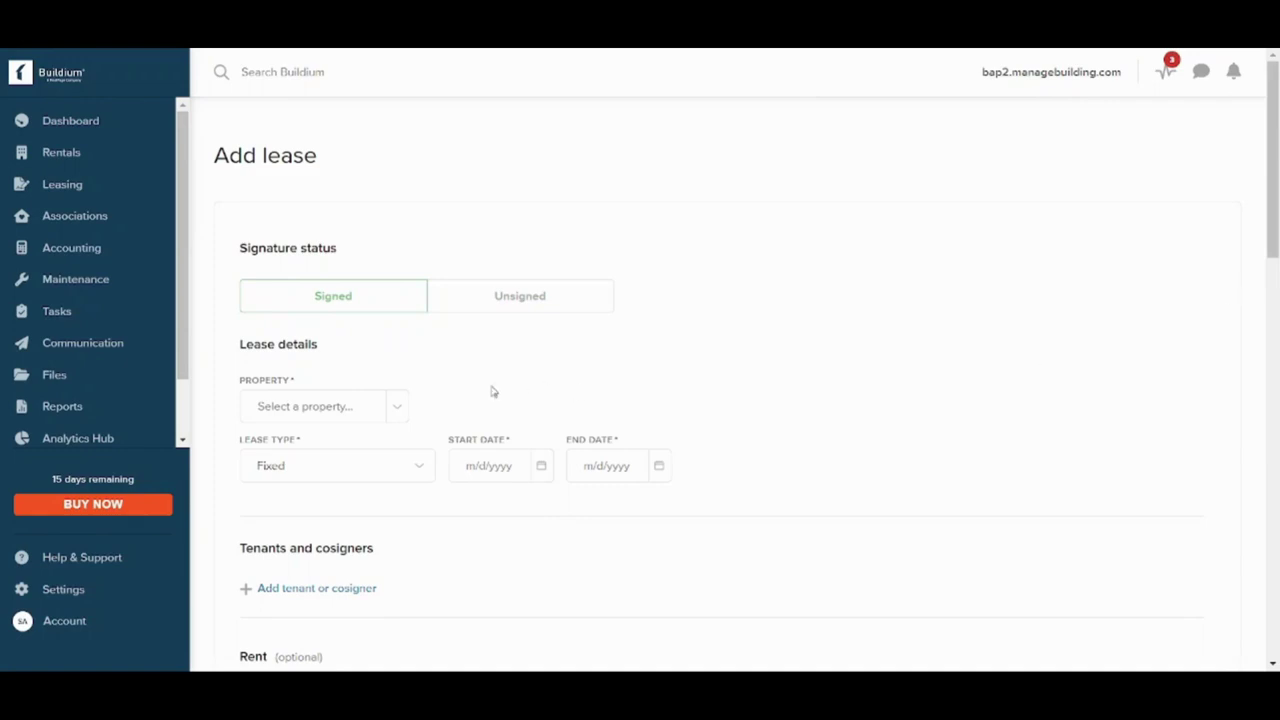
{"action": "left_click", "coordinate": [405, 408]}
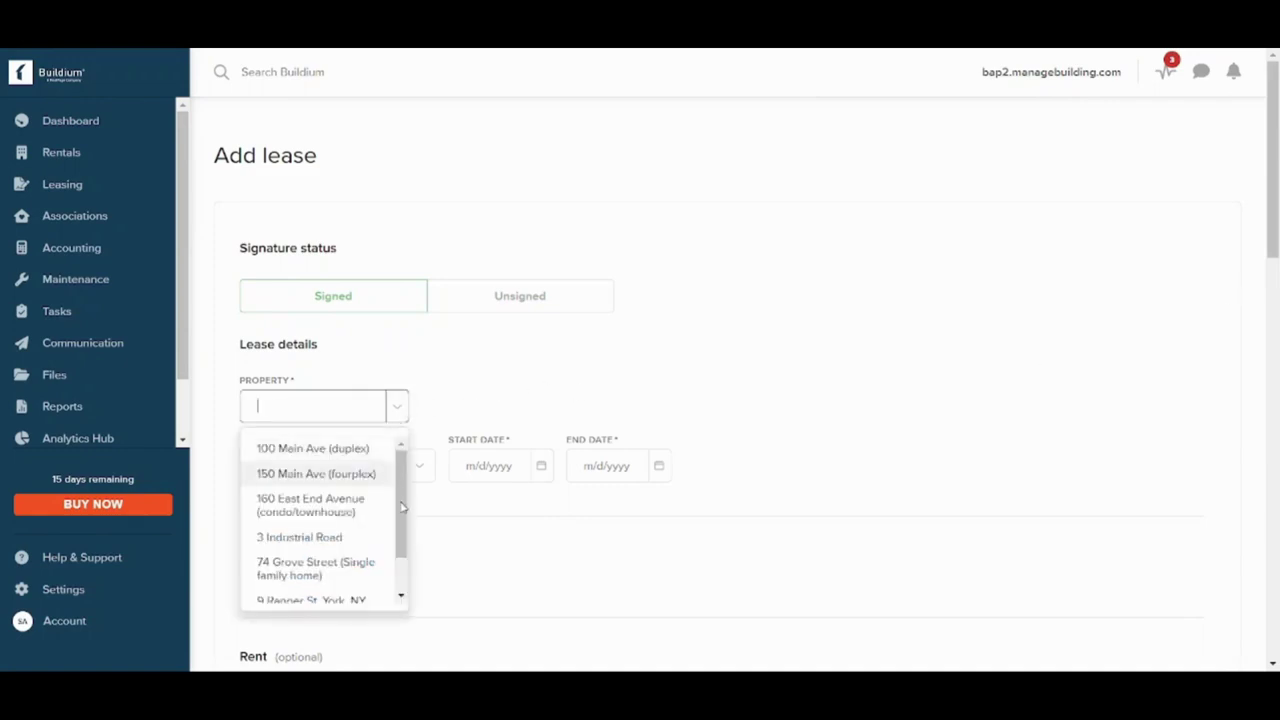
{"action": "scroll", "coordinate": [405, 520], "scroll_direction": "down", "scroll_amount": 2}
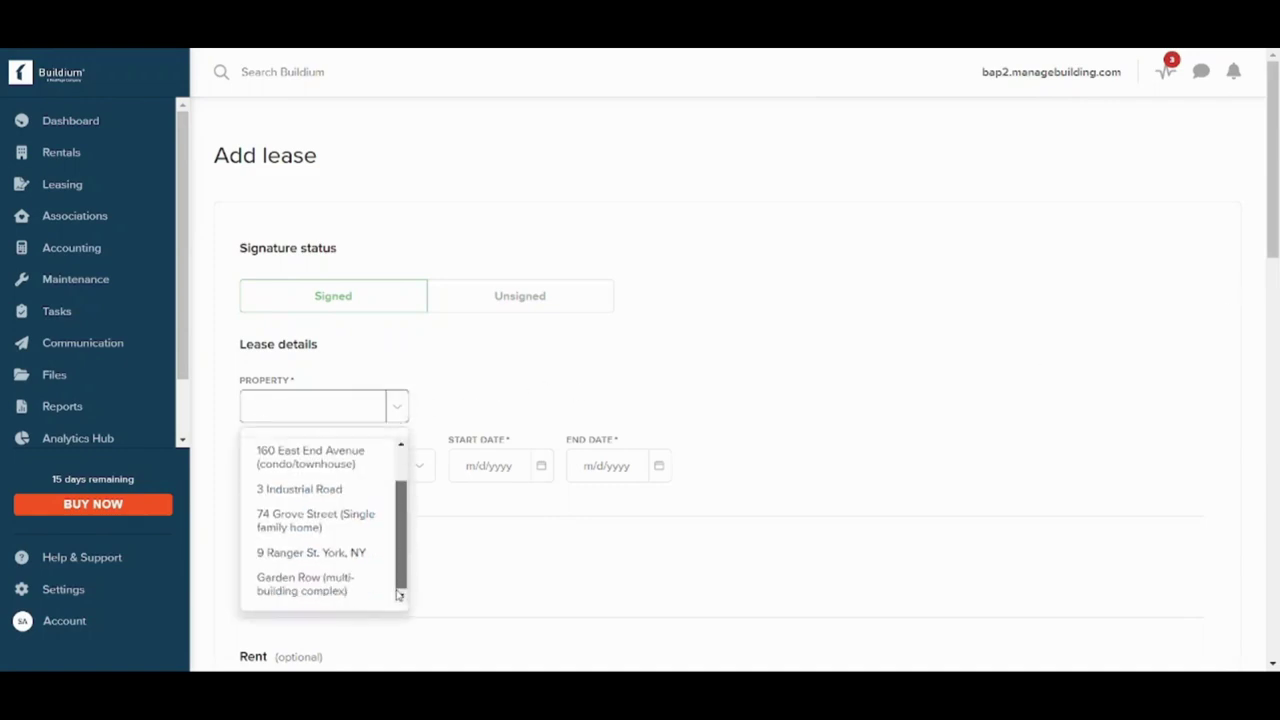
{"action": "left_click", "coordinate": [334, 558]}
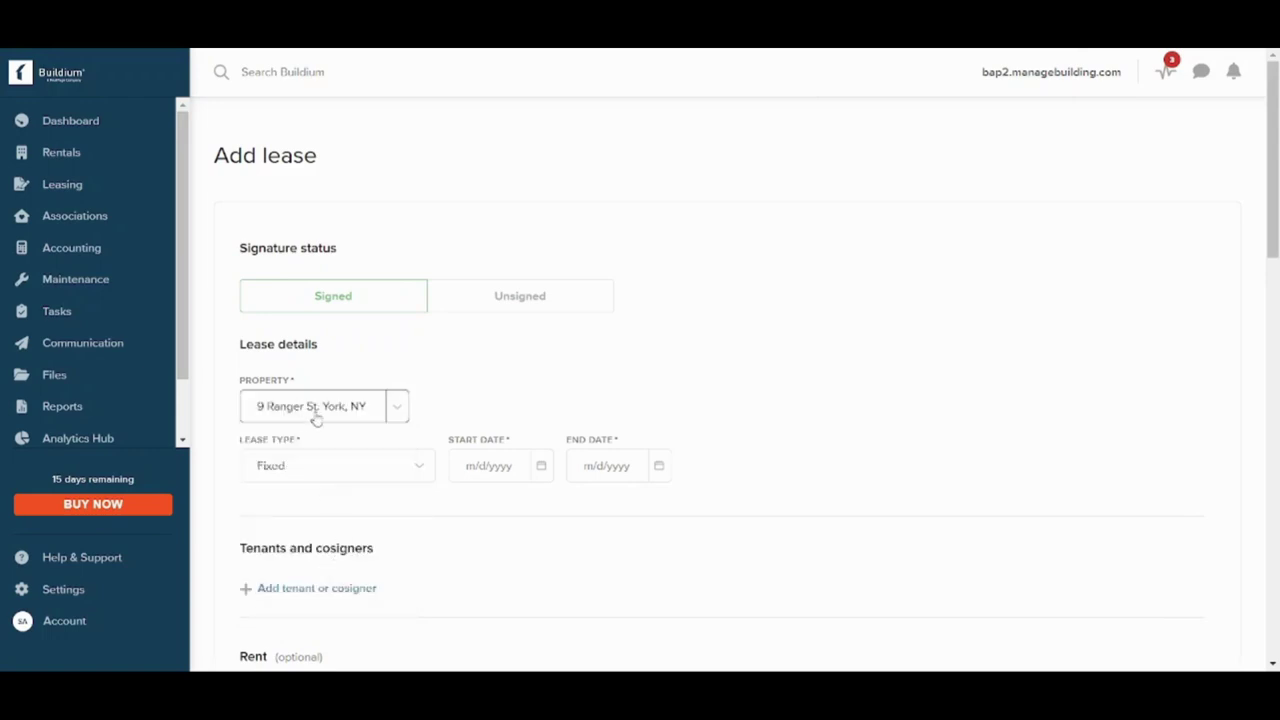
Make it a Fixed w/rollover lease from 11/27/2023 to 11/26/2024
{"action": "left_click", "coordinate": [390, 477]}
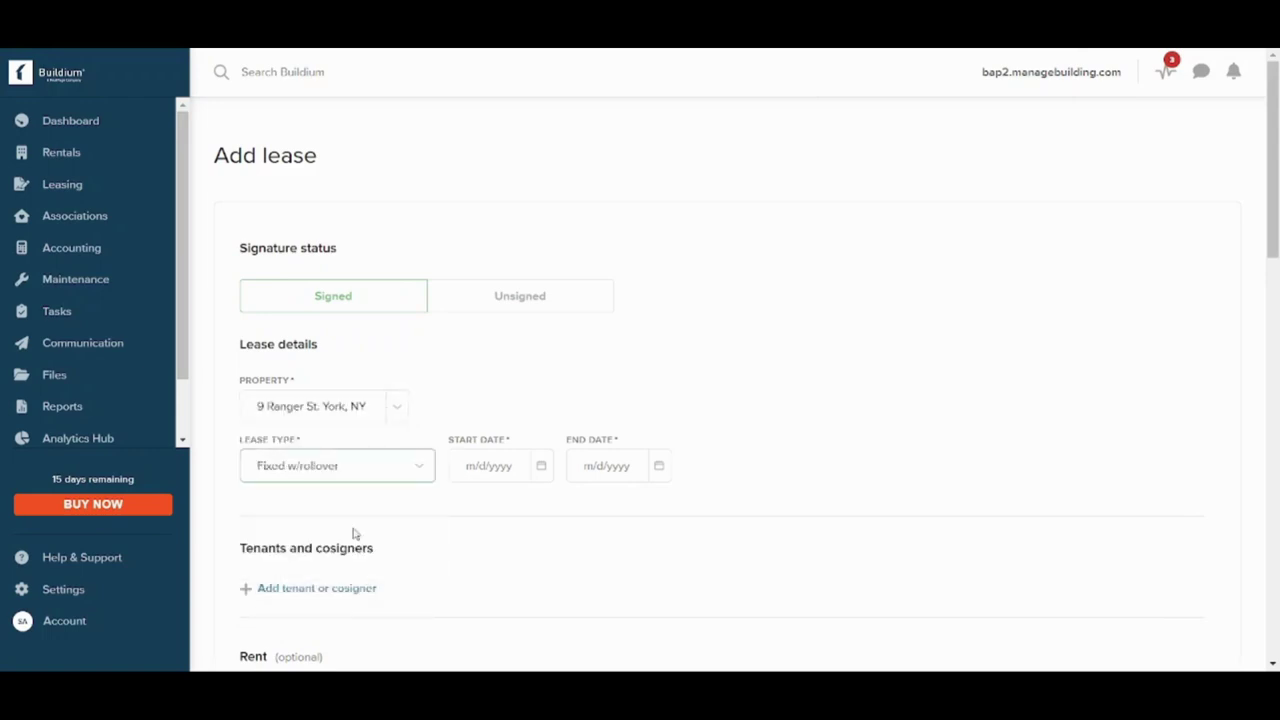
{"action": "left_click", "coordinate": [504, 468]}
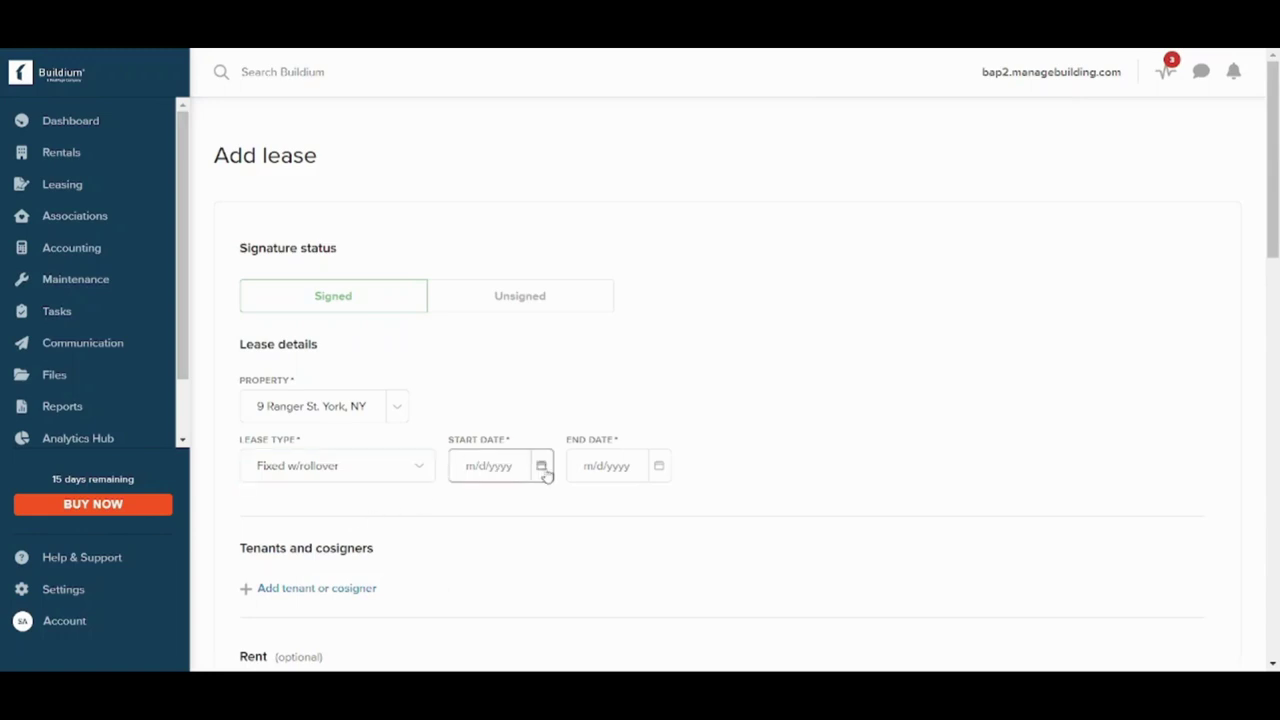
{"action": "left_click", "coordinate": [547, 474]}
{"action": "left_click", "coordinate": [510, 392]}
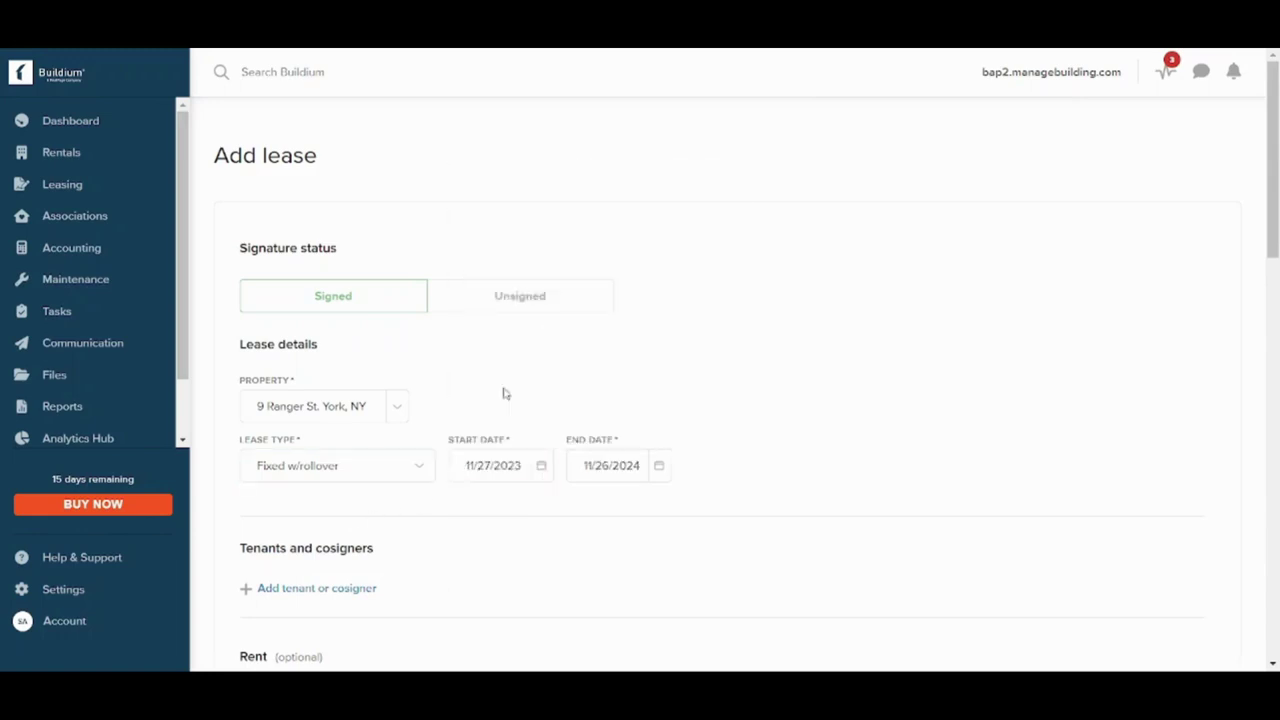
{"action": "left_click", "coordinate": [645, 477]}
{"action": "left_click", "coordinate": [659, 467]}
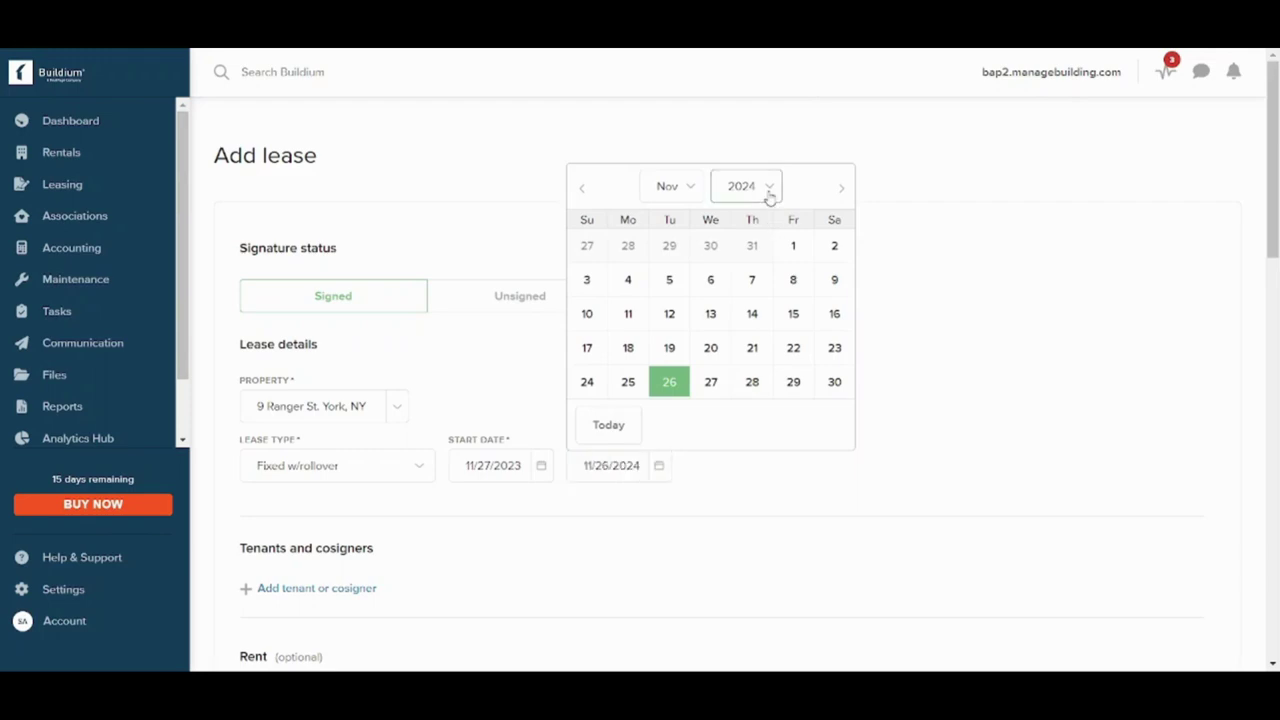
{"action": "left_click", "coordinate": [929, 297]}
{"action": "left_click_drag", "start_coordinate": [1276, 262], "coordinate": [1277, 258]}
{"action": "scroll", "coordinate": [1277, 258], "scroll_direction": "down", "scroll_amount": 3}
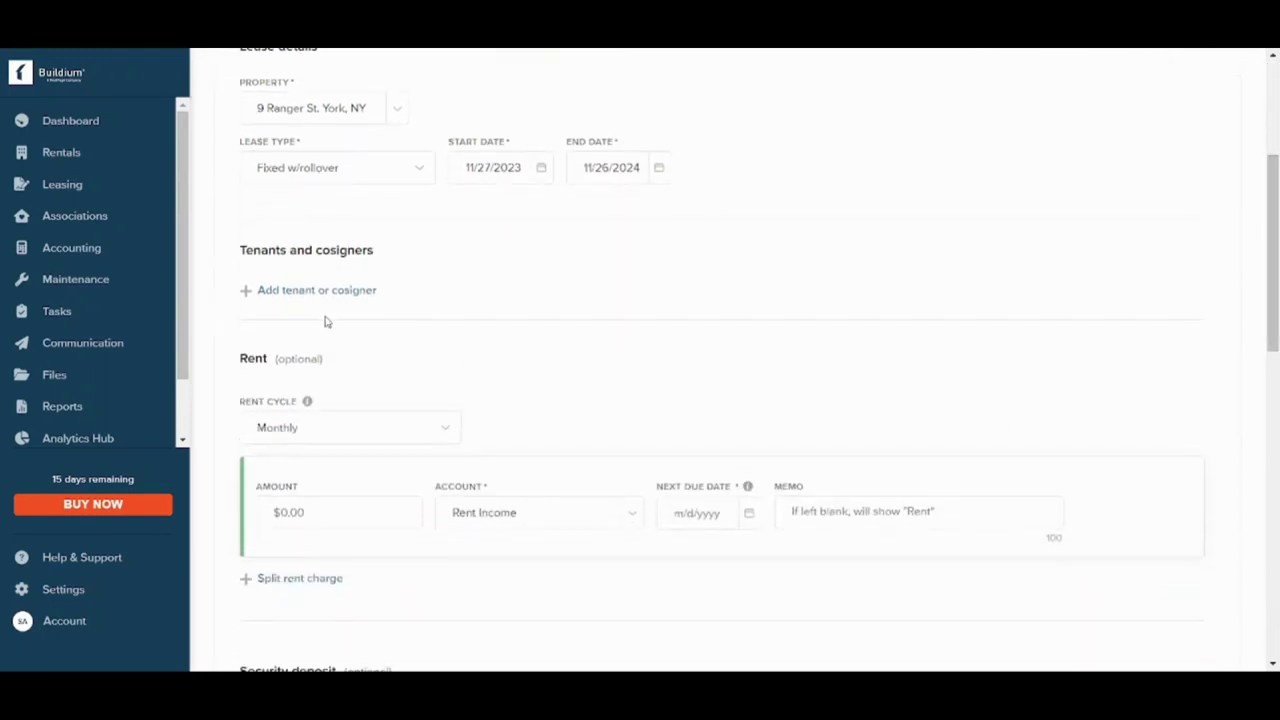
Add the existing tenant to the lease
{"action": "left_click", "coordinate": [319, 295]}
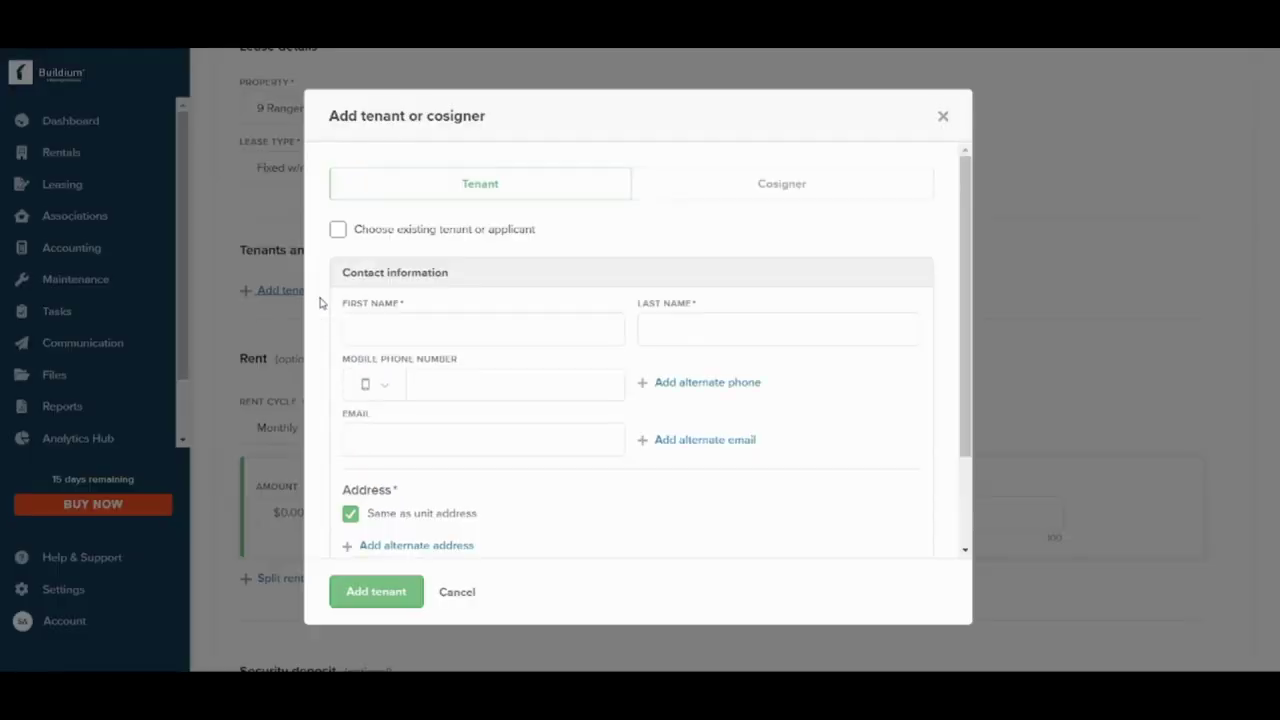
{"action": "left_click", "coordinate": [408, 230]}
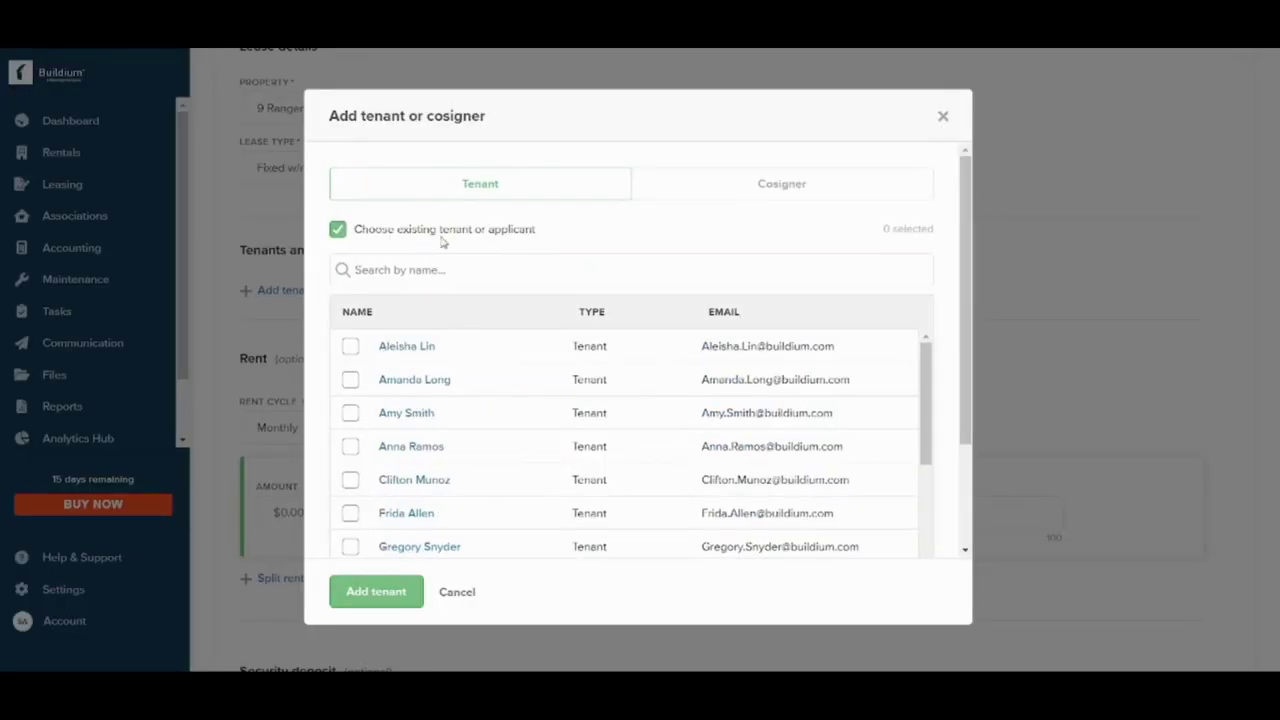
{"action": "left_click", "coordinate": [350, 346]}
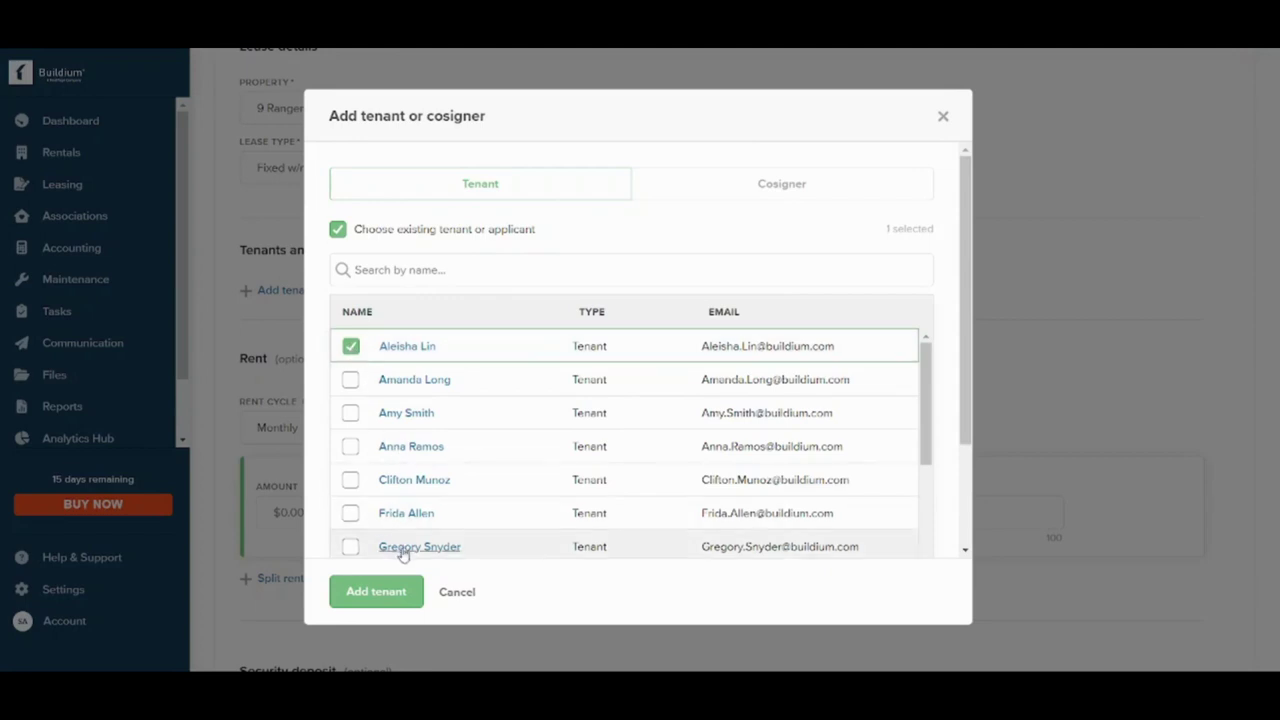
{"action": "left_click", "coordinate": [386, 604]}
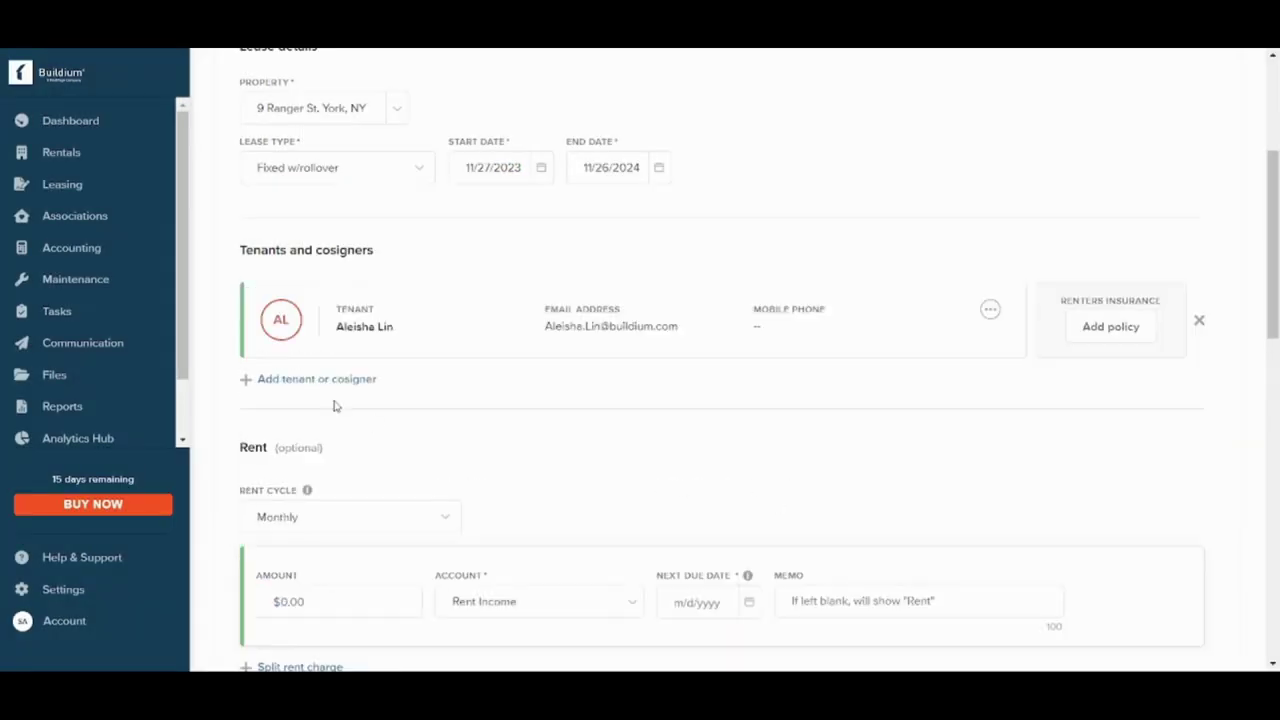
Set monthly rent of $500.00 to Rent Income, first due 12/1/2023
{"action": "left_click_drag", "start_coordinate": [1275, 190], "coordinate": [1251, 266]}
{"action": "left_click", "coordinate": [425, 275]}
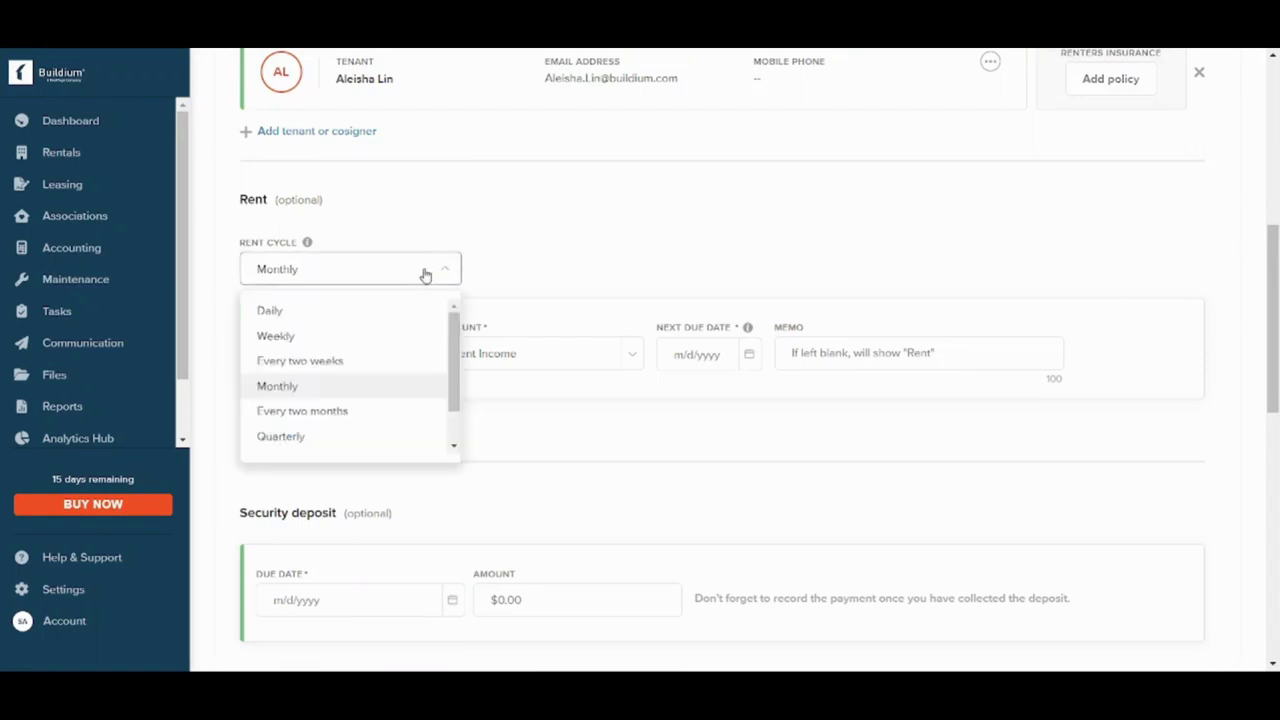
{"action": "left_click", "coordinate": [425, 275]}
{"action": "left_click", "coordinate": [393, 354]}
{"action": "type", "text": "500"}
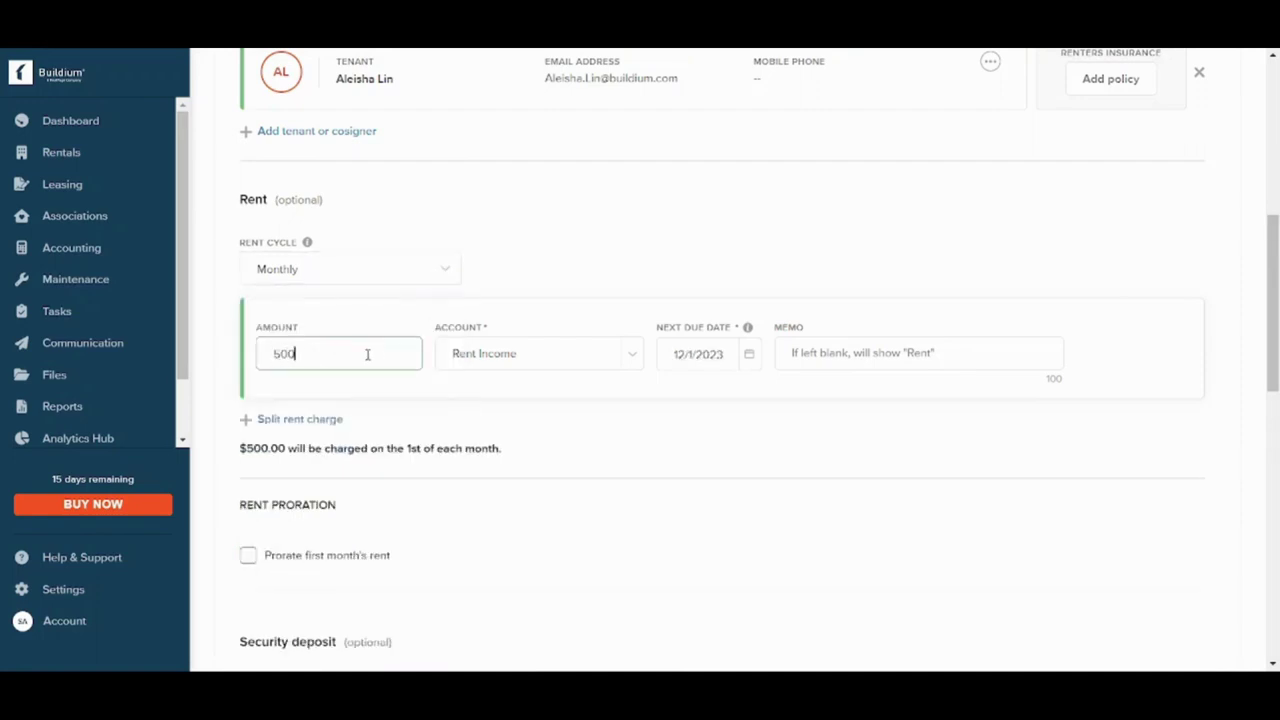
{"action": "left_click", "coordinate": [436, 401]}
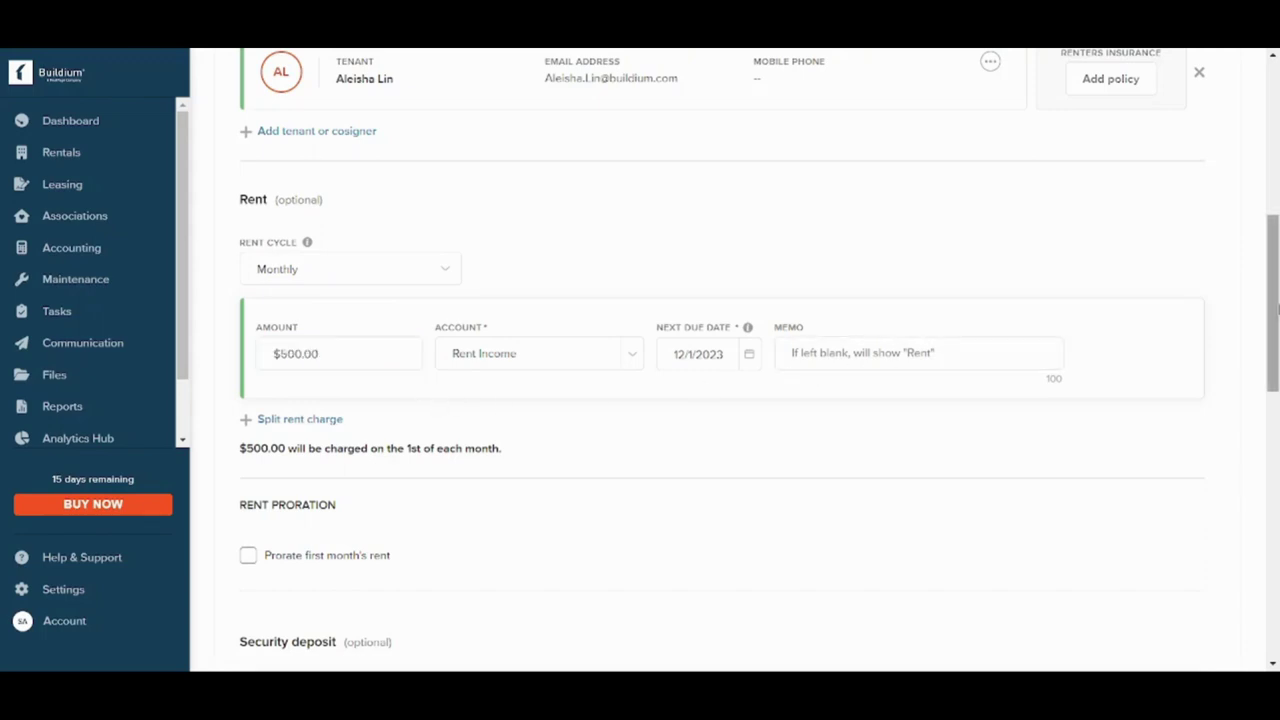
{"action": "left_click_drag", "start_coordinate": [1277, 310], "coordinate": [1277, 417]}
Add a $500.00 security deposit due 11/27/2023
{"action": "left_click", "coordinate": [334, 341]}
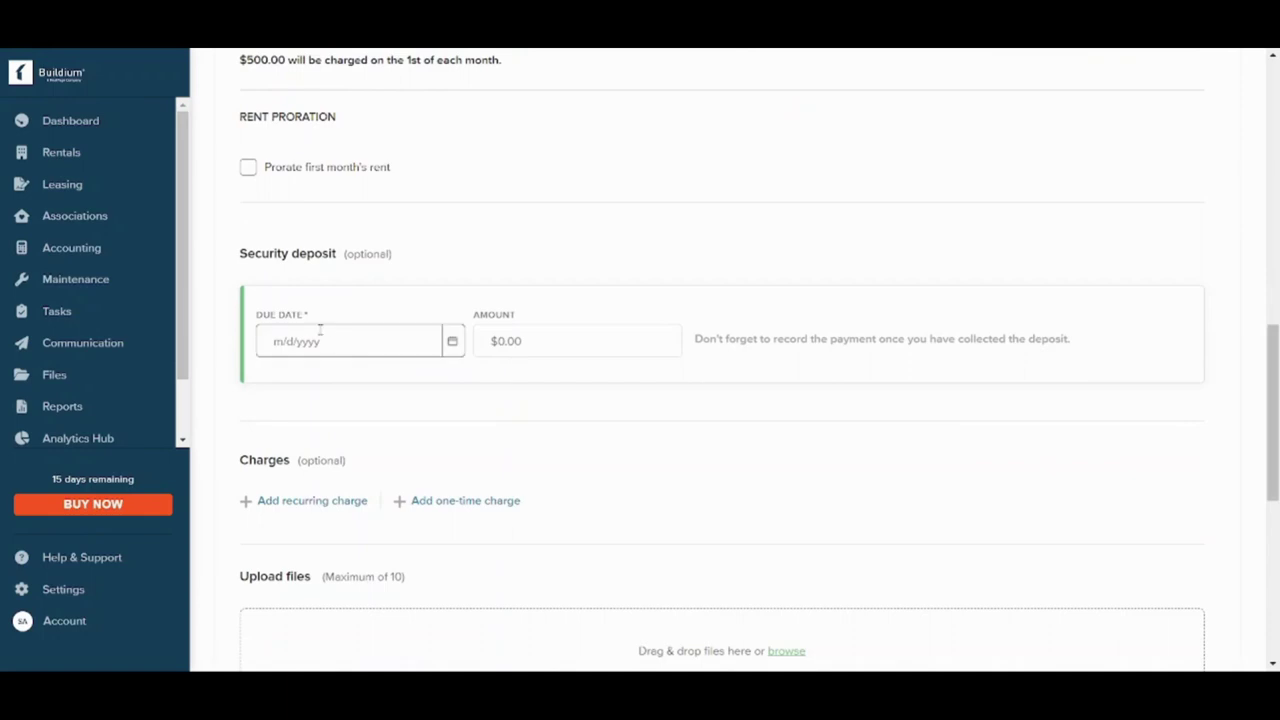
{"action": "left_click", "coordinate": [451, 348]}
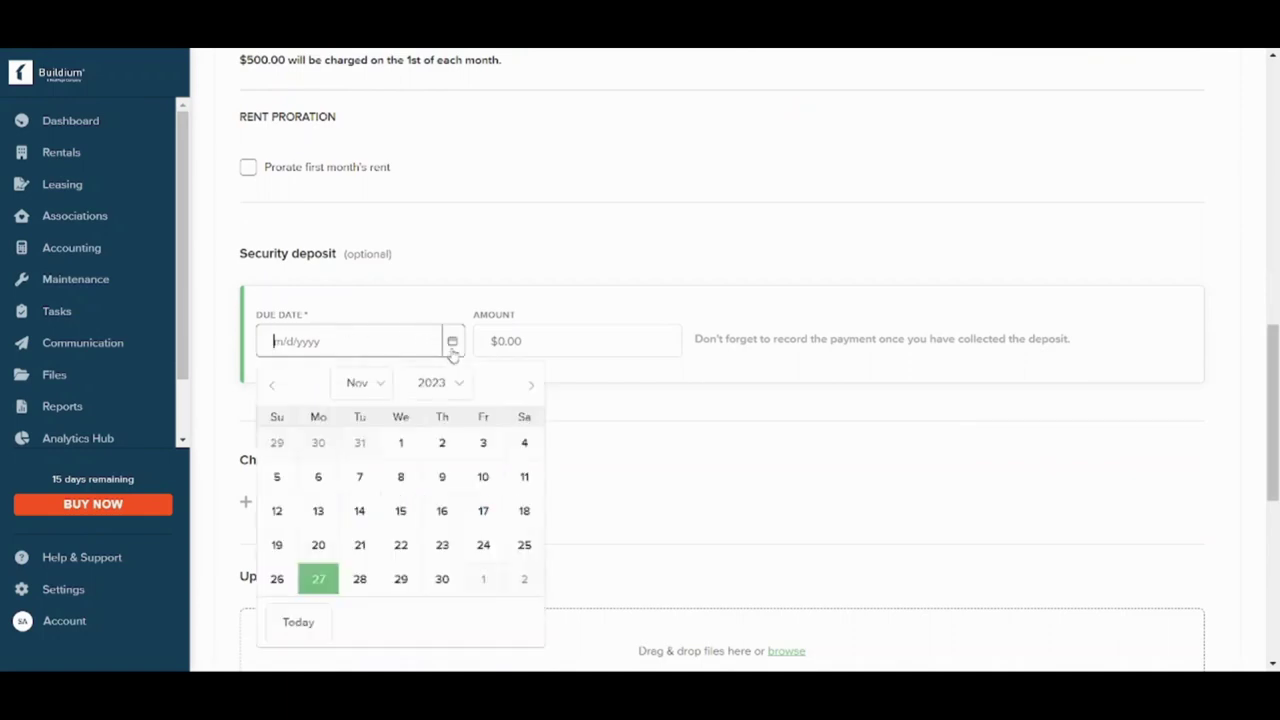
{"action": "left_click", "coordinate": [328, 575]}
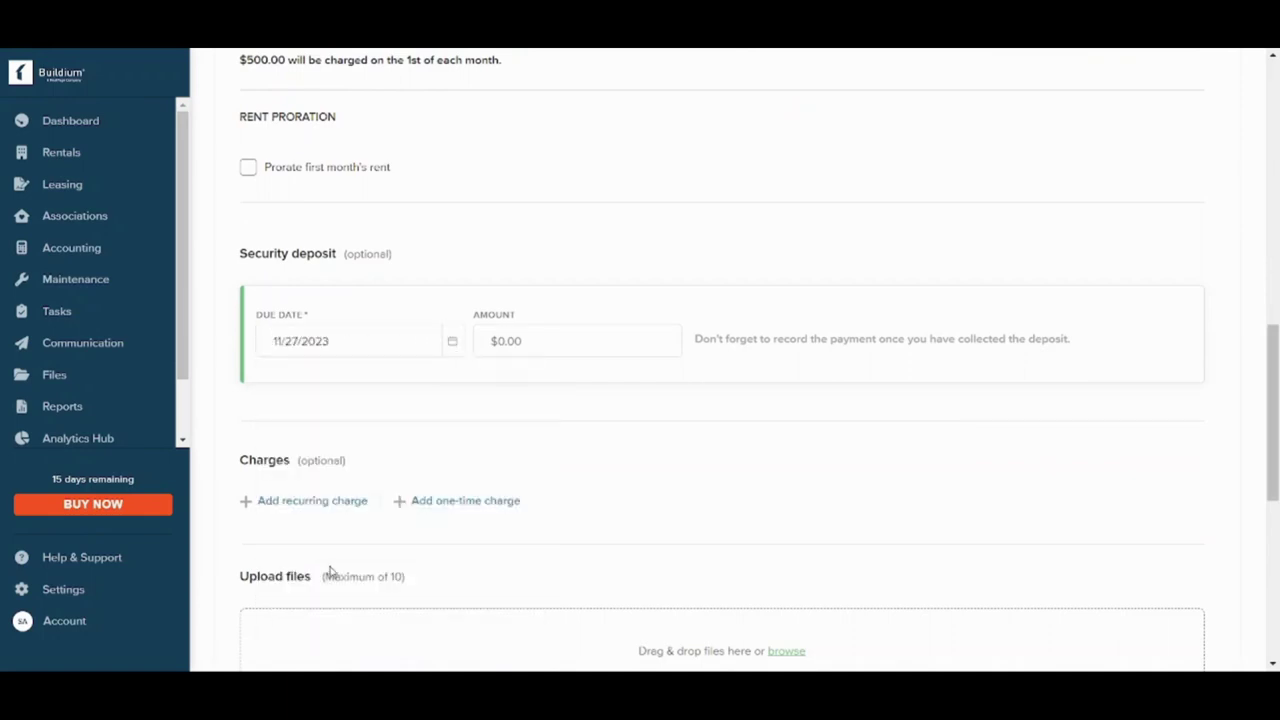
{"action": "left_click", "coordinate": [639, 335]}
{"action": "type", "text": "500"}
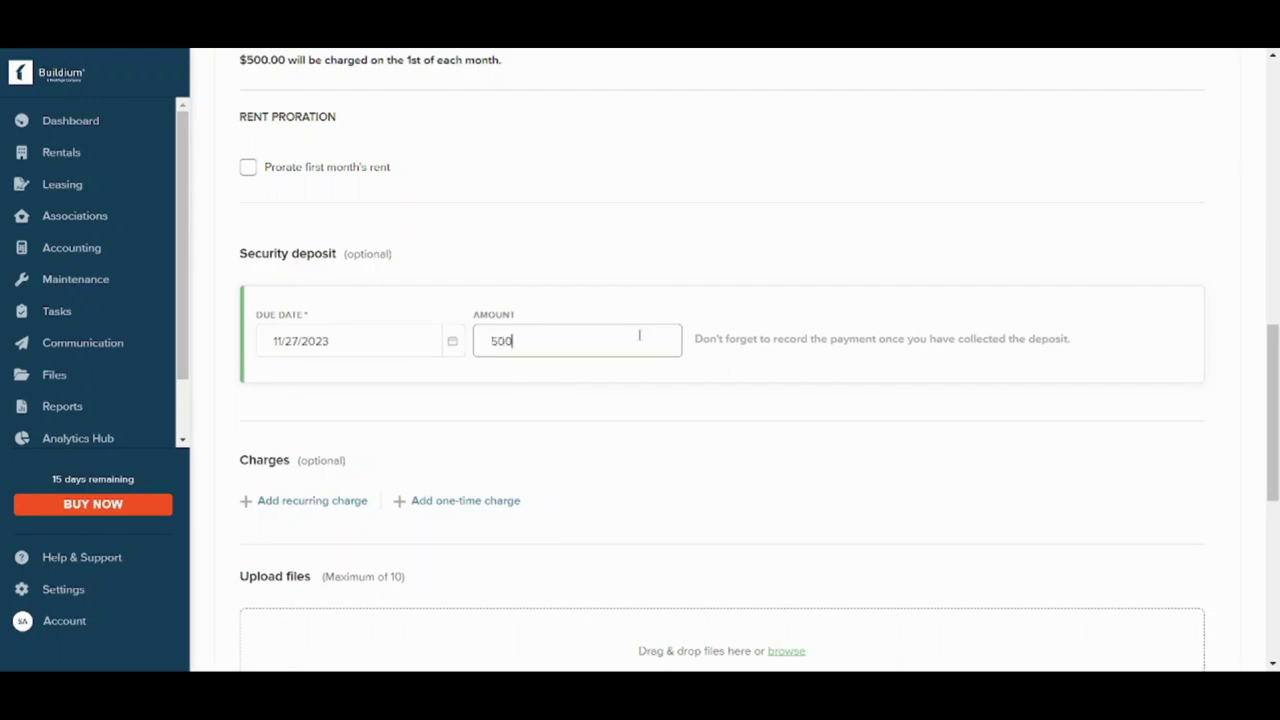
{"action": "left_click", "coordinate": [645, 383]}
Leave the resident welcome email off and save the lease
{"action": "left_click_drag", "start_coordinate": [1274, 415], "coordinate": [1275, 472]}
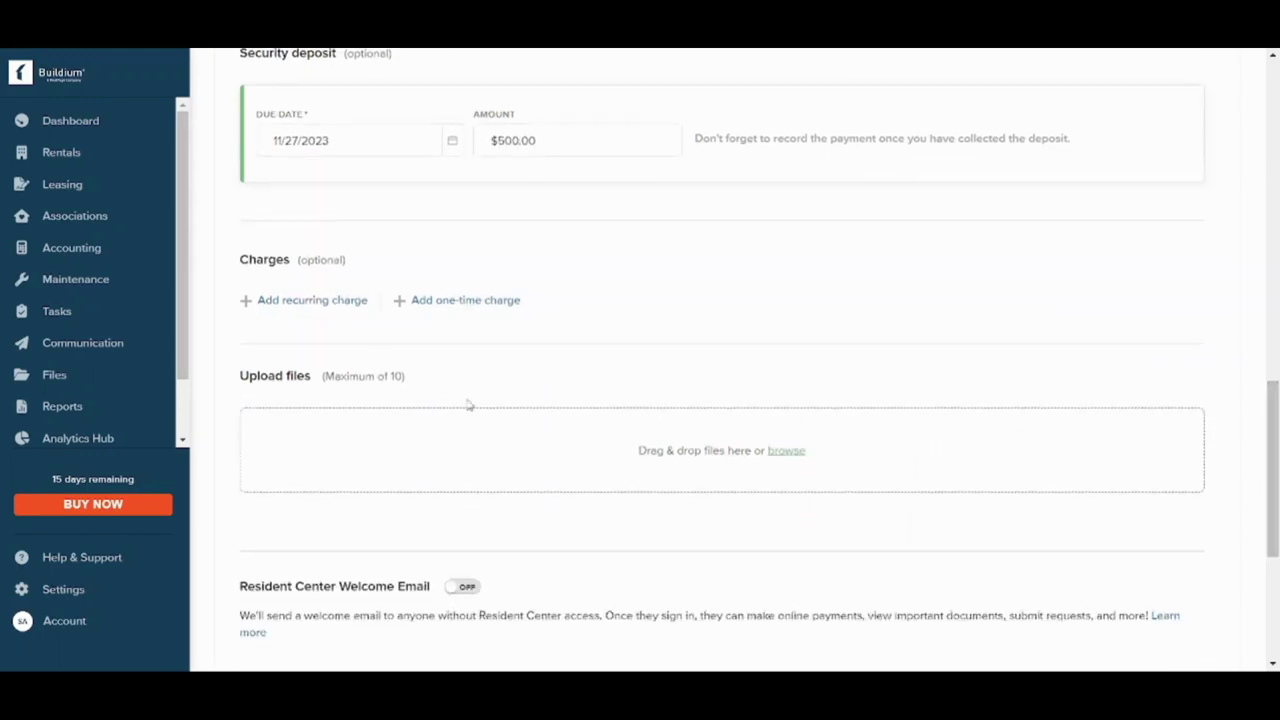
{"action": "left_click_drag", "start_coordinate": [1275, 520], "coordinate": [1276, 620]}
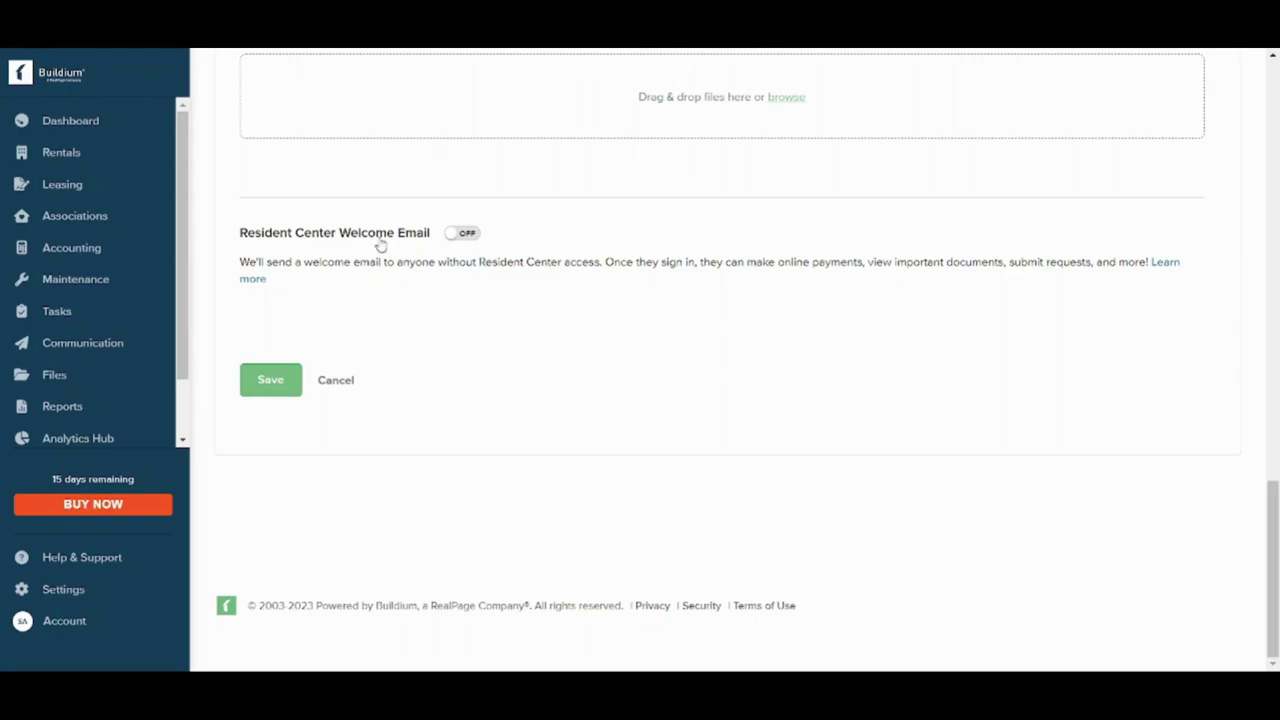
{"action": "scroll", "coordinate": [1266, 500], "scroll_direction": "up", "scroll_amount": 2}
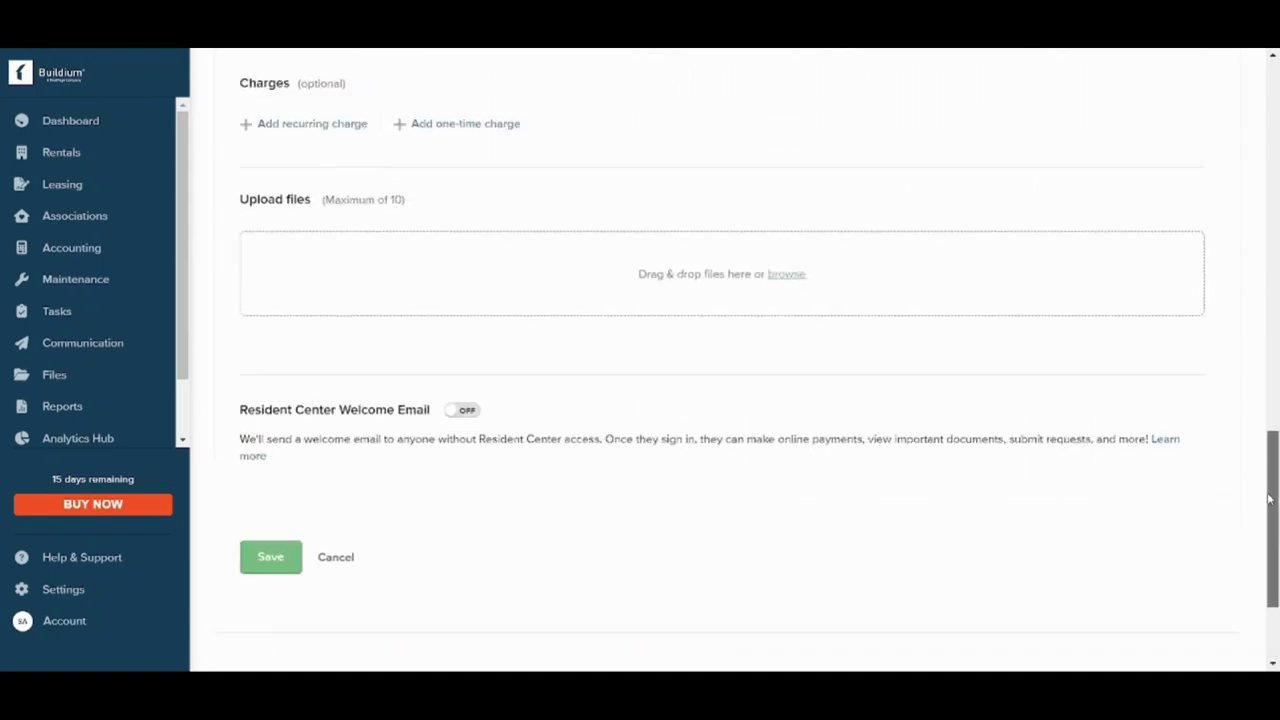
{"action": "left_click_drag", "start_coordinate": [1268, 498], "coordinate": [1270, 488]}
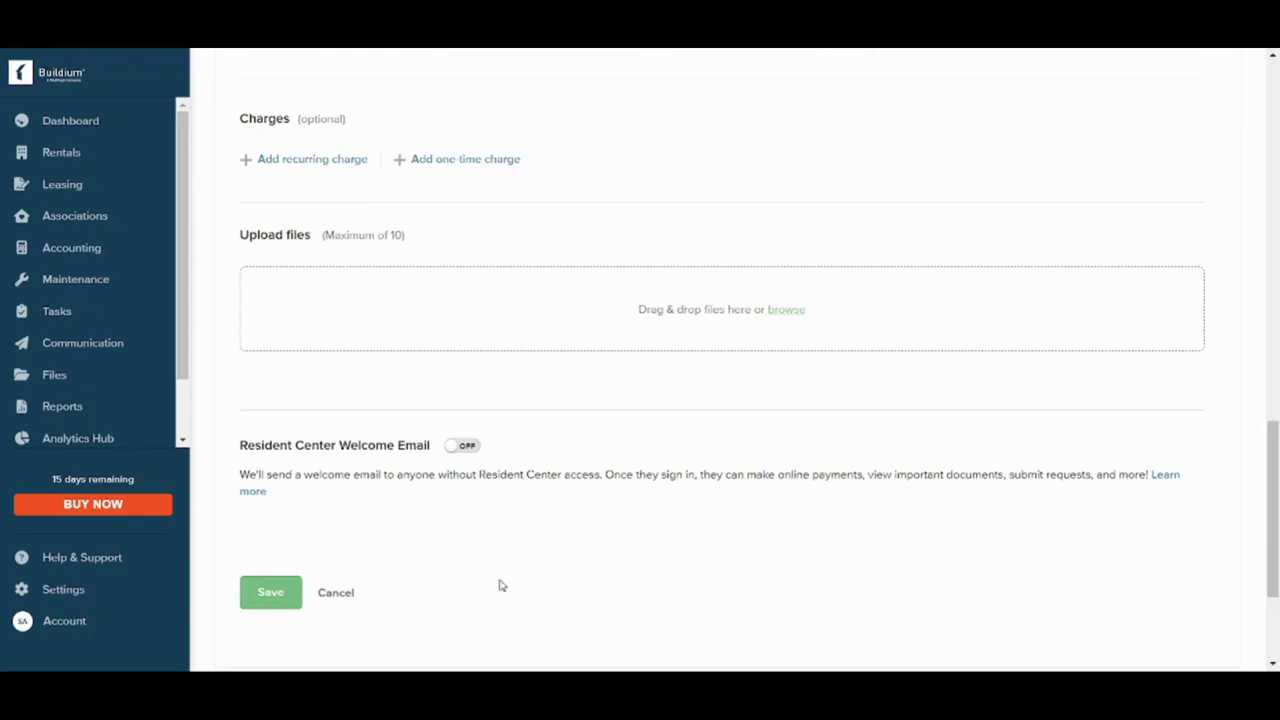
{"action": "left_click", "coordinate": [464, 452]}
{"action": "left_click", "coordinate": [462, 450]}
{"action": "left_click", "coordinate": [265, 594]}
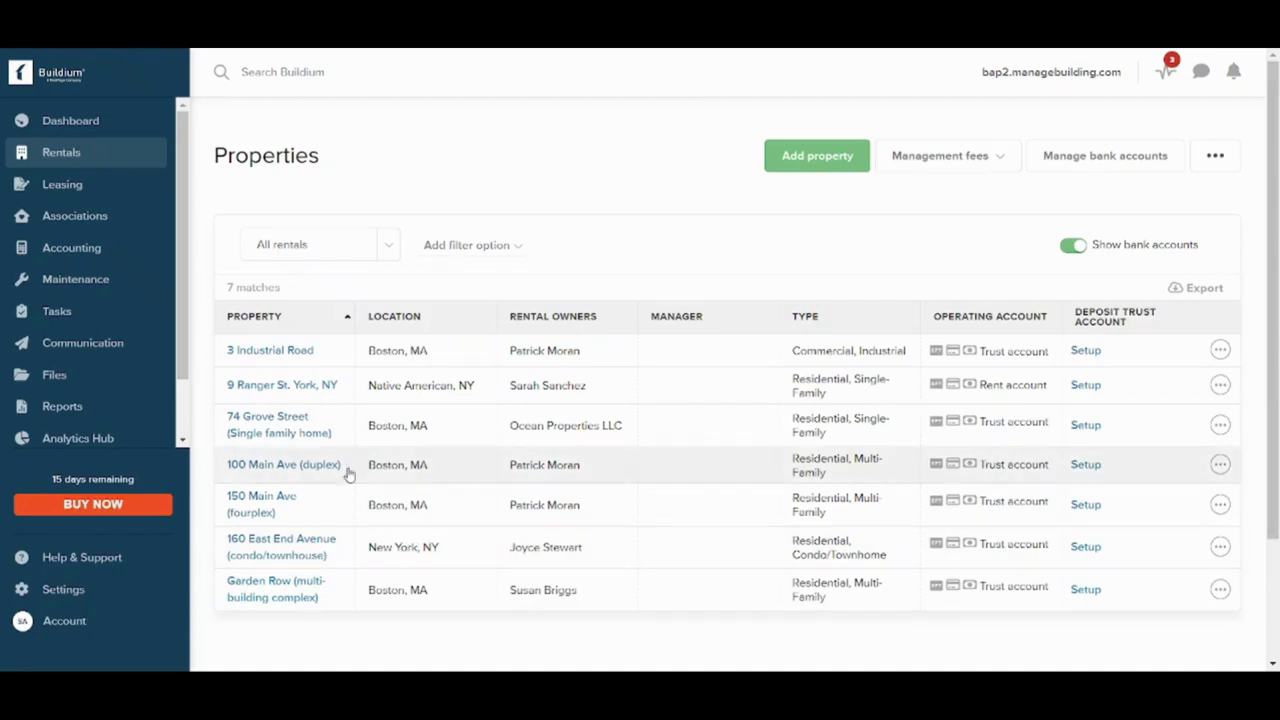
Open and close the actions menu for 9 Ranger St. York, NY in the Properties list
{"action": "left_click", "coordinate": [1220, 386]}
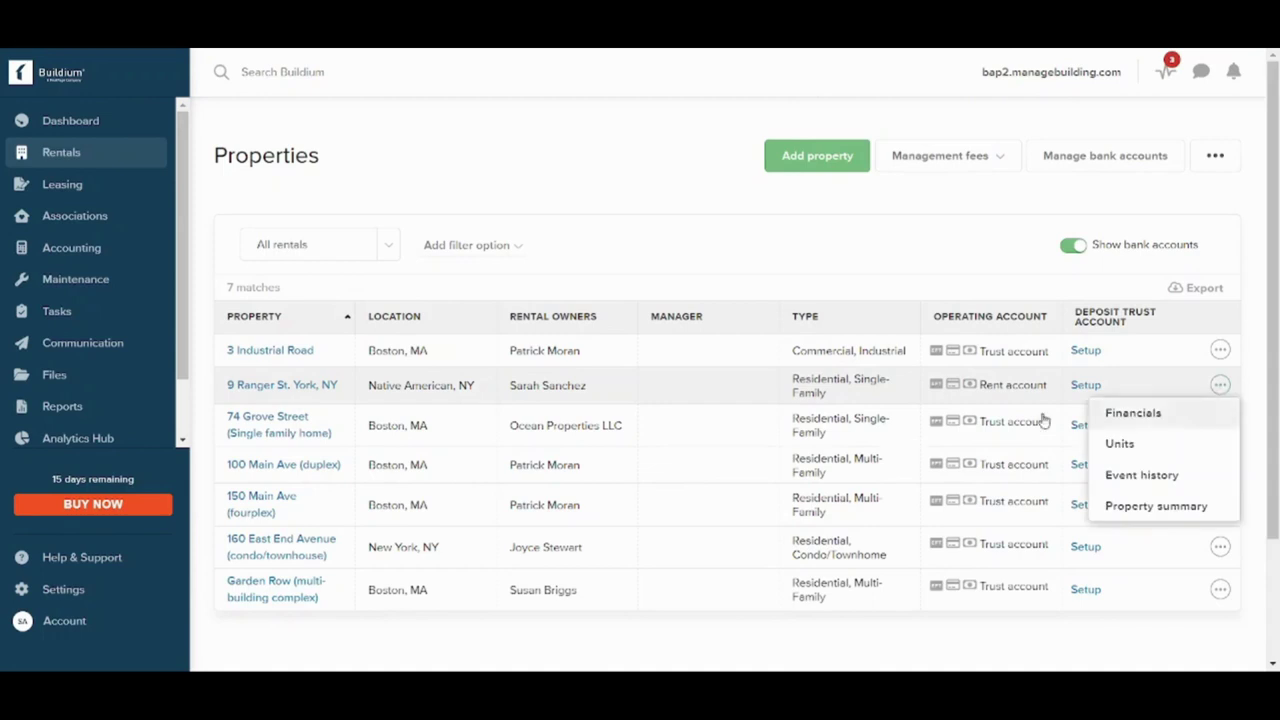
{"action": "left_click", "coordinate": [500, 372]}
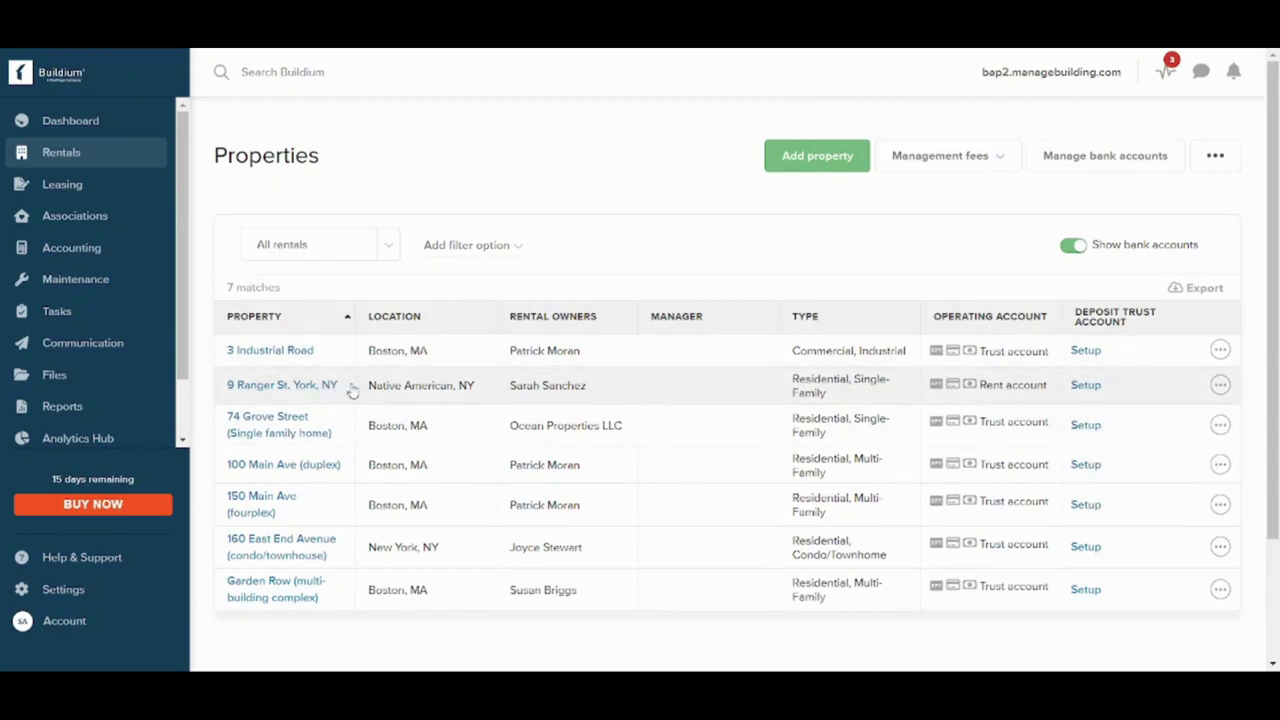
{"action": "left_click", "coordinate": [292, 390]}
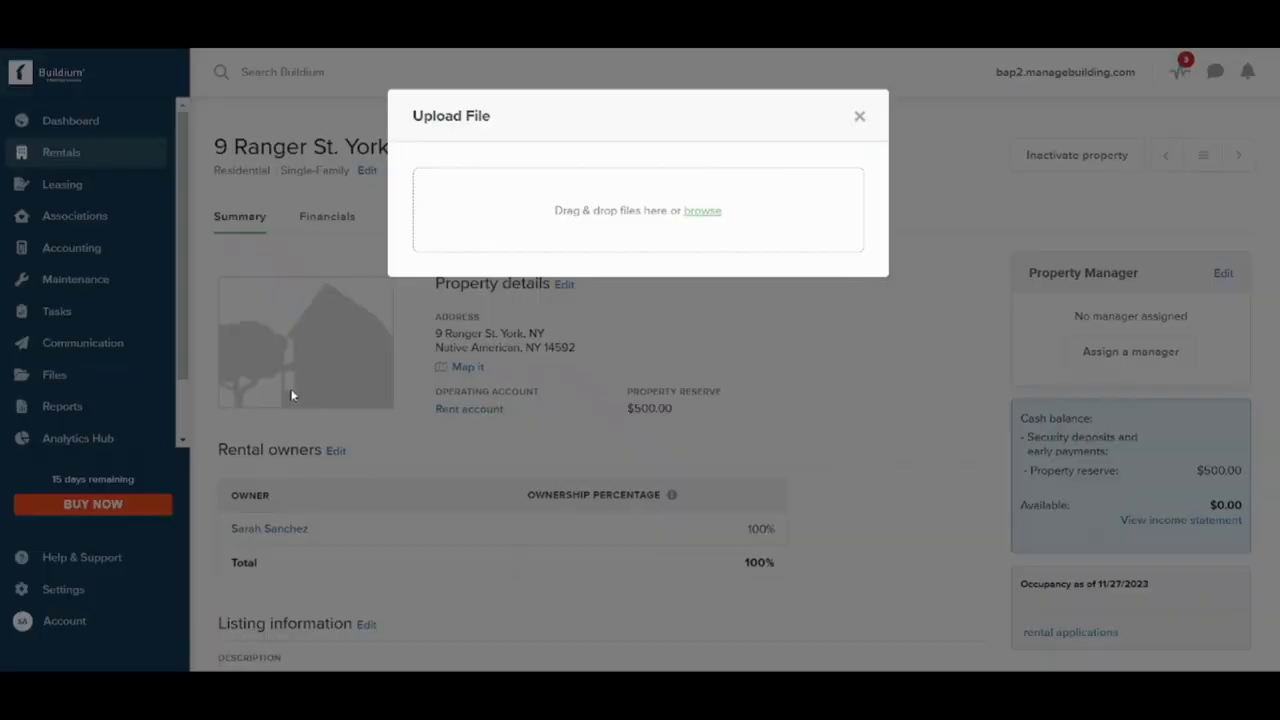
{"action": "left_click", "coordinate": [855, 121]}
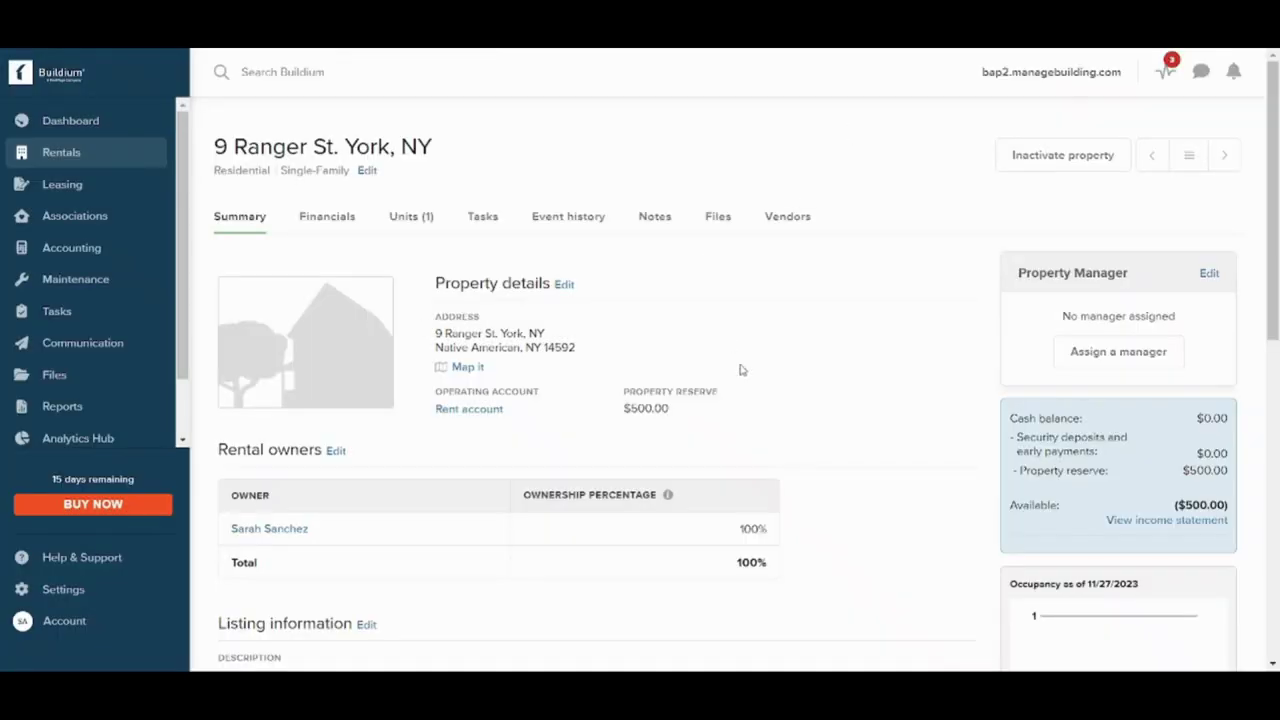
{"action": "scroll", "coordinate": [570, 428], "scroll_direction": "down", "scroll_amount": 3}
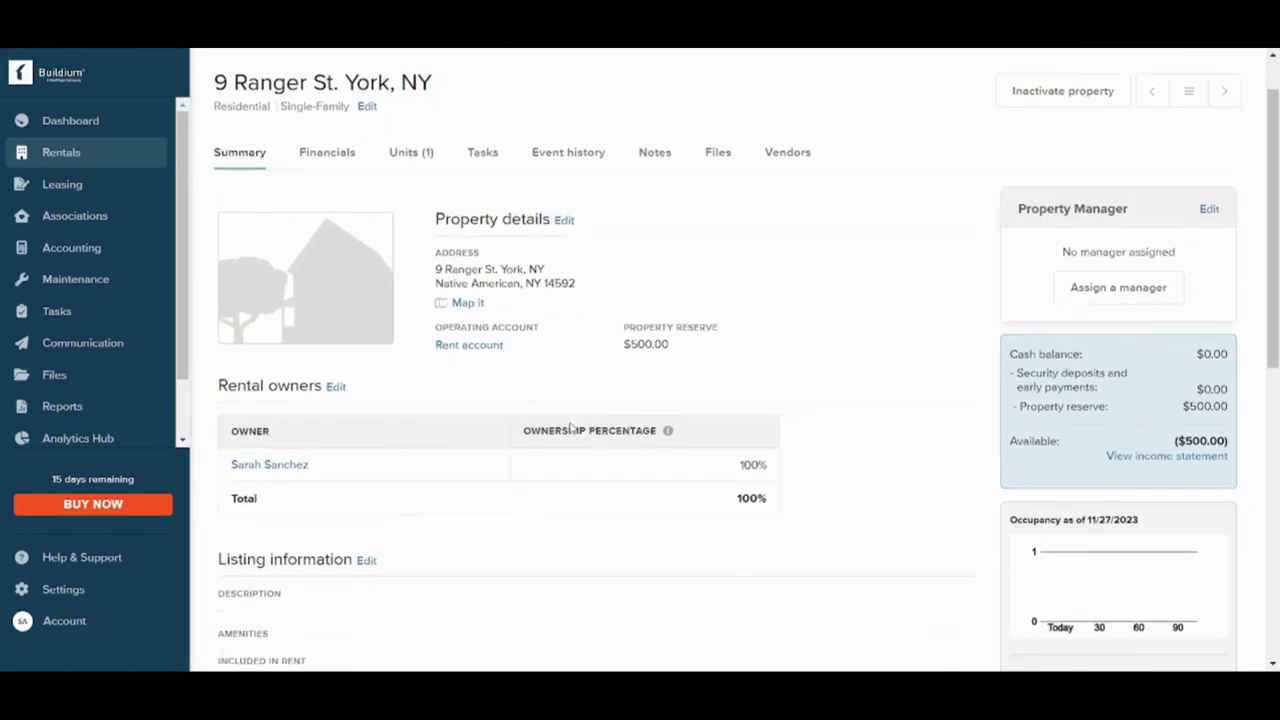
{"action": "scroll", "coordinate": [570, 428], "scroll_direction": "up", "scroll_amount": 1}
{"action": "scroll", "coordinate": [570, 428], "scroll_direction": "up", "scroll_amount": 2}
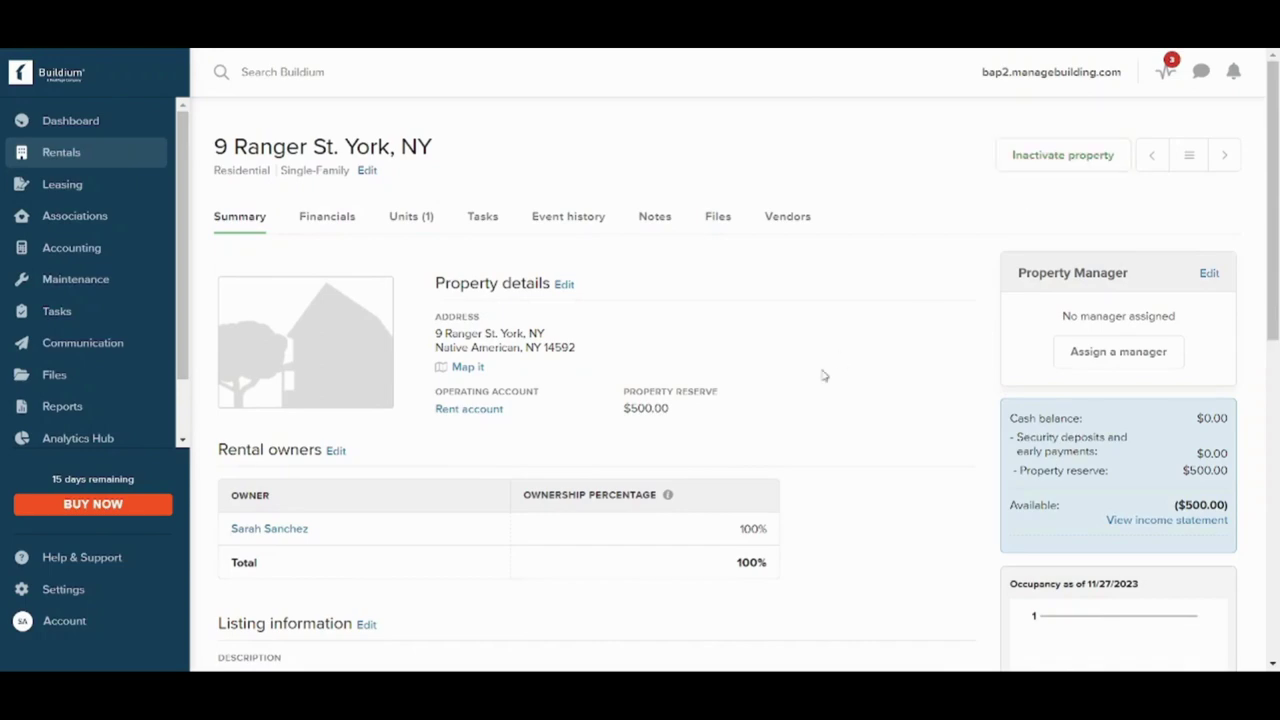
{"action": "scroll", "coordinate": [822, 375], "scroll_direction": "down", "scroll_amount": 5}
{"action": "scroll", "coordinate": [822, 375], "scroll_direction": "up", "scroll_amount": 5}
{"action": "scroll", "coordinate": [428, 335], "scroll_direction": "down", "scroll_amount": 1}
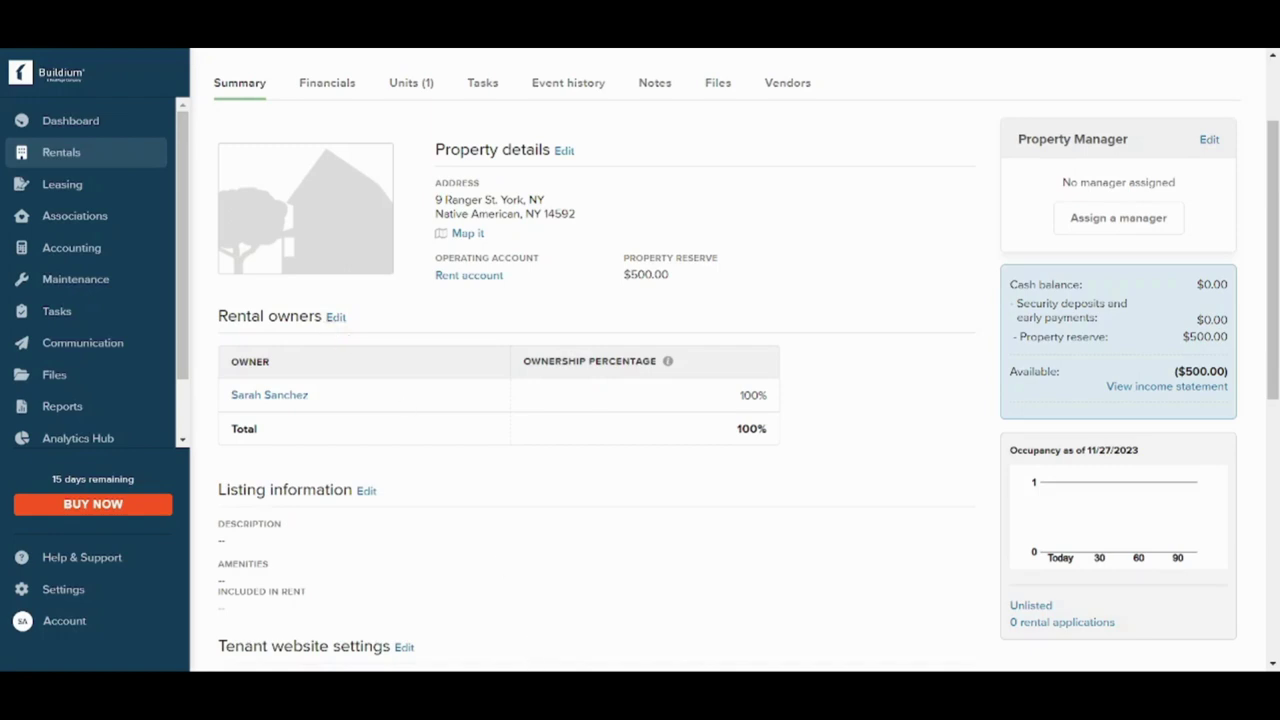
{"action": "key", "text": "alt+Left"}
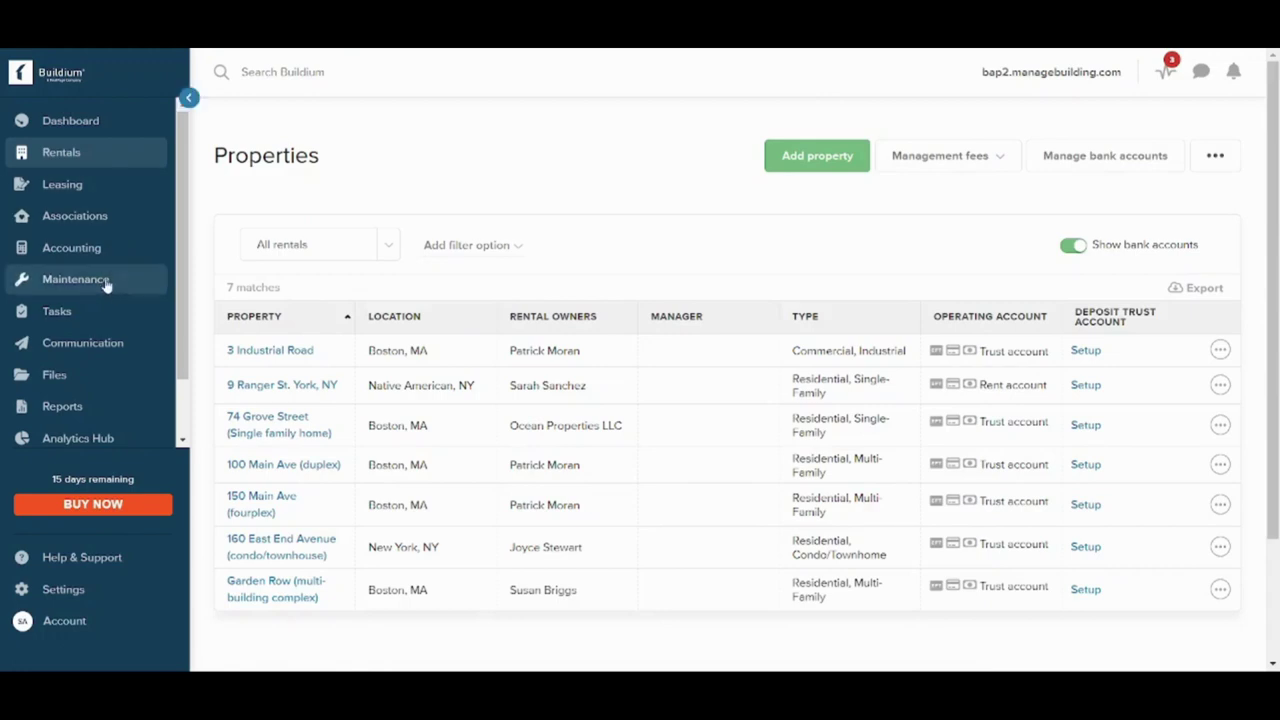
Search Accounting Financials with All properties and companies and period Three months to date
{"action": "mouse_move", "coordinate": [113, 256]}
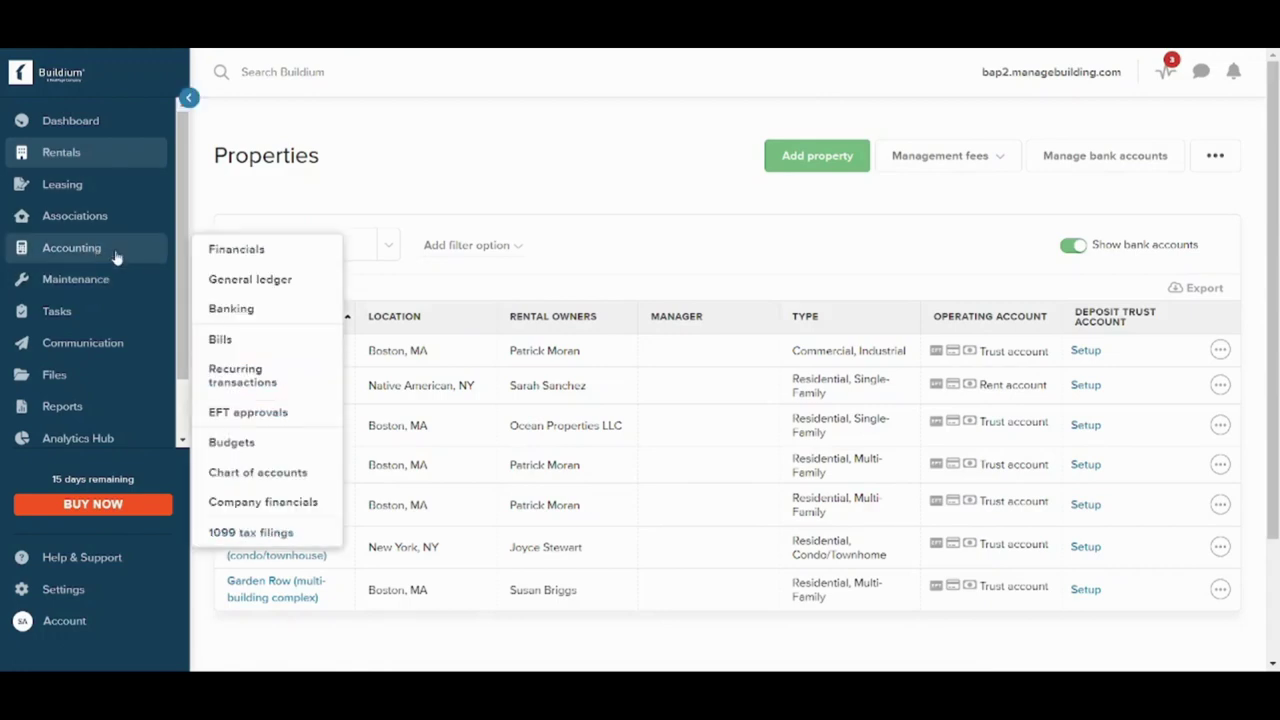
{"action": "left_click", "coordinate": [230, 260]}
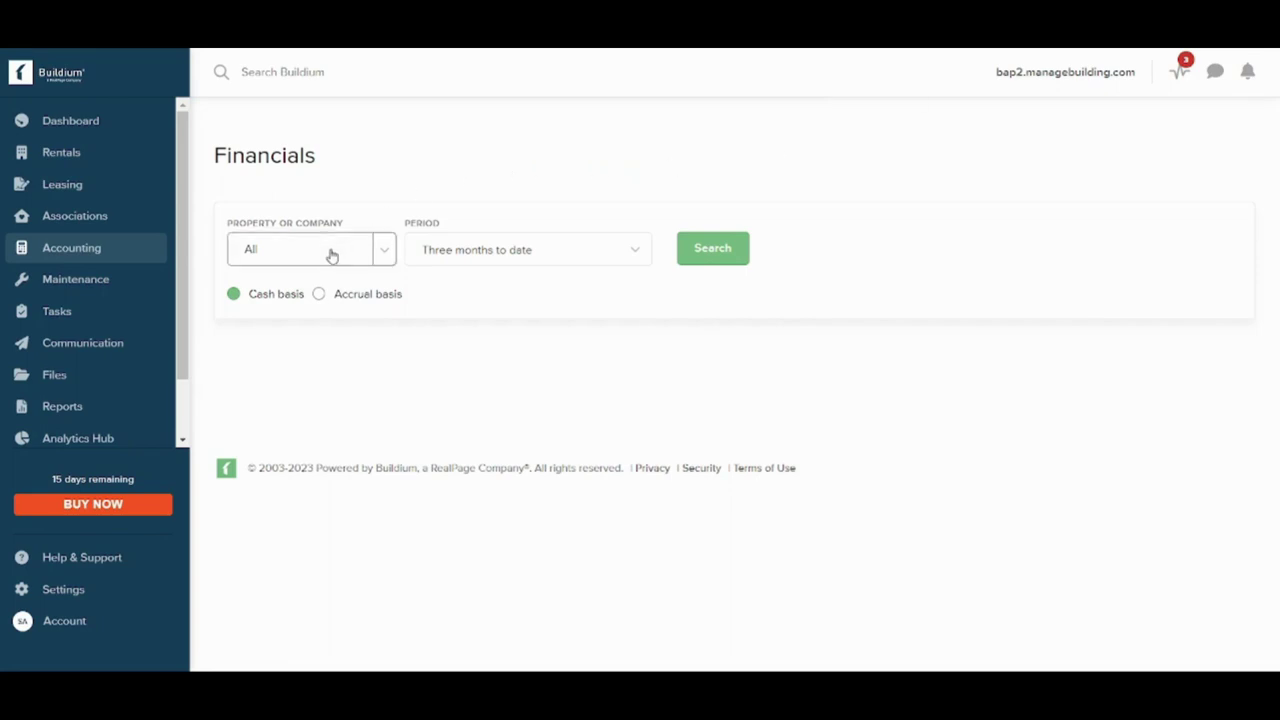
{"action": "left_click", "coordinate": [388, 256]}
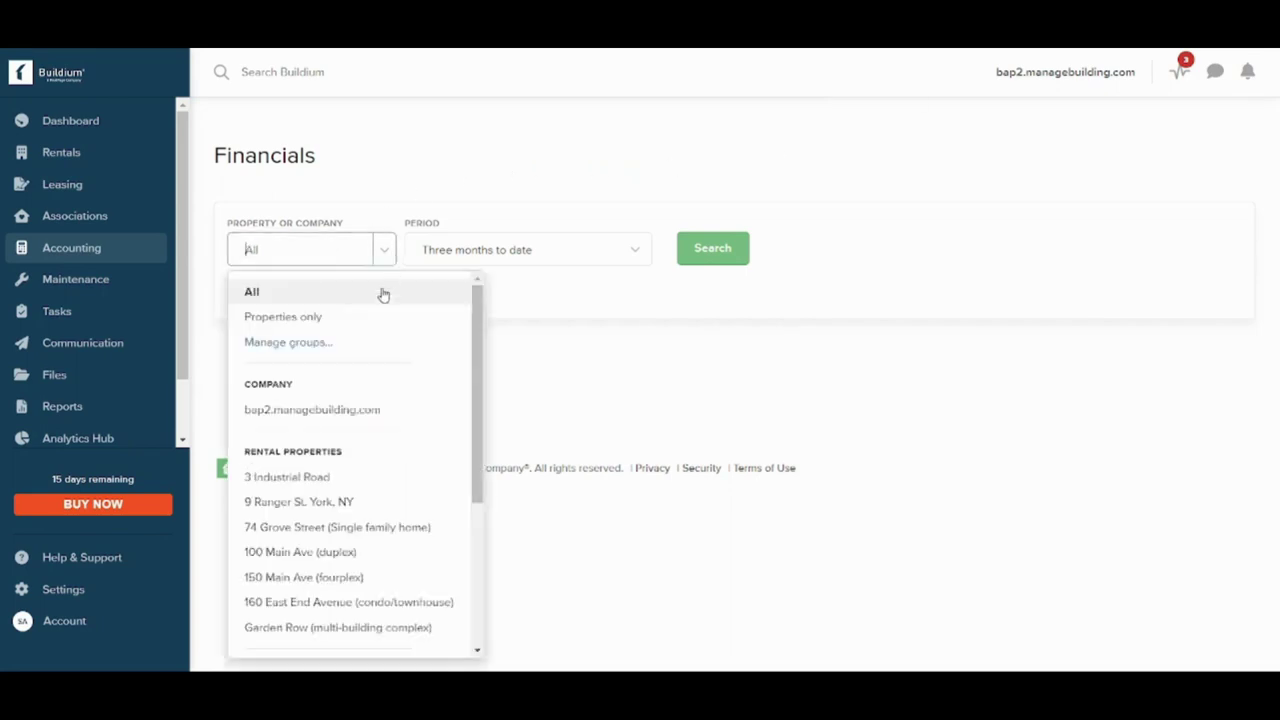
{"action": "left_click", "coordinate": [390, 183]}
{"action": "left_click", "coordinate": [506, 263]}
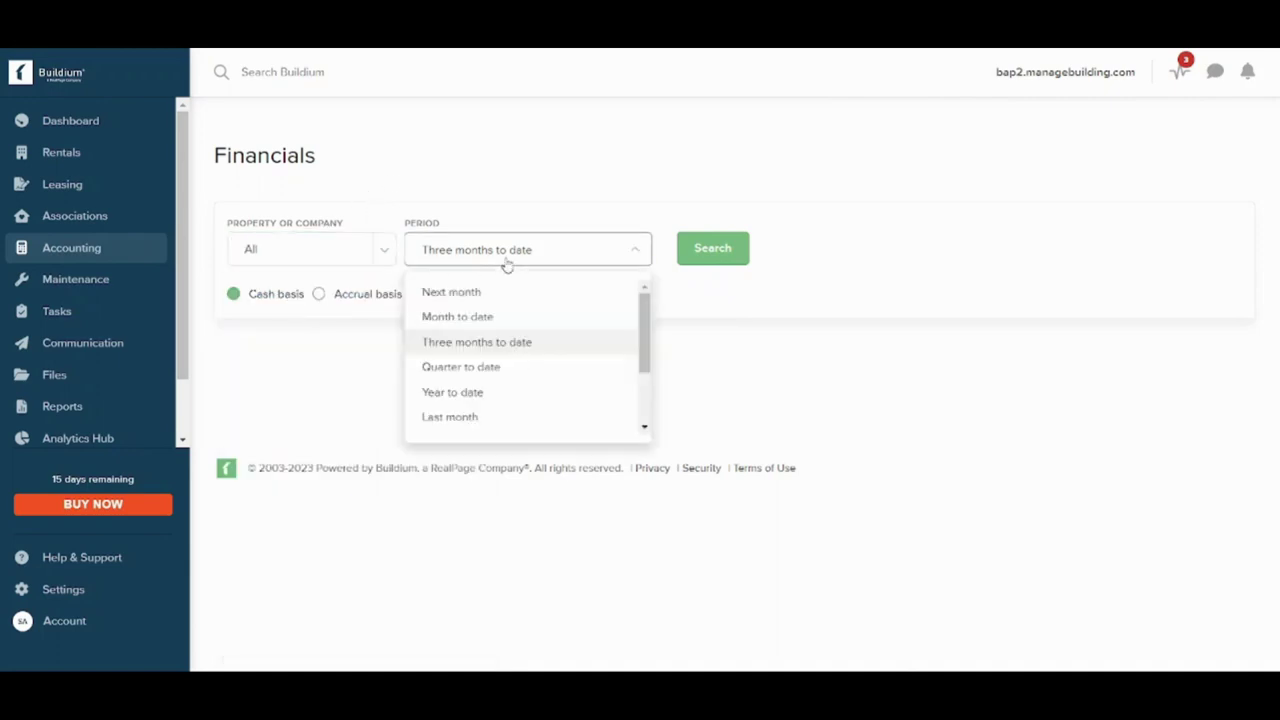
{"action": "left_click", "coordinate": [531, 206]}
{"action": "left_click", "coordinate": [695, 258]}
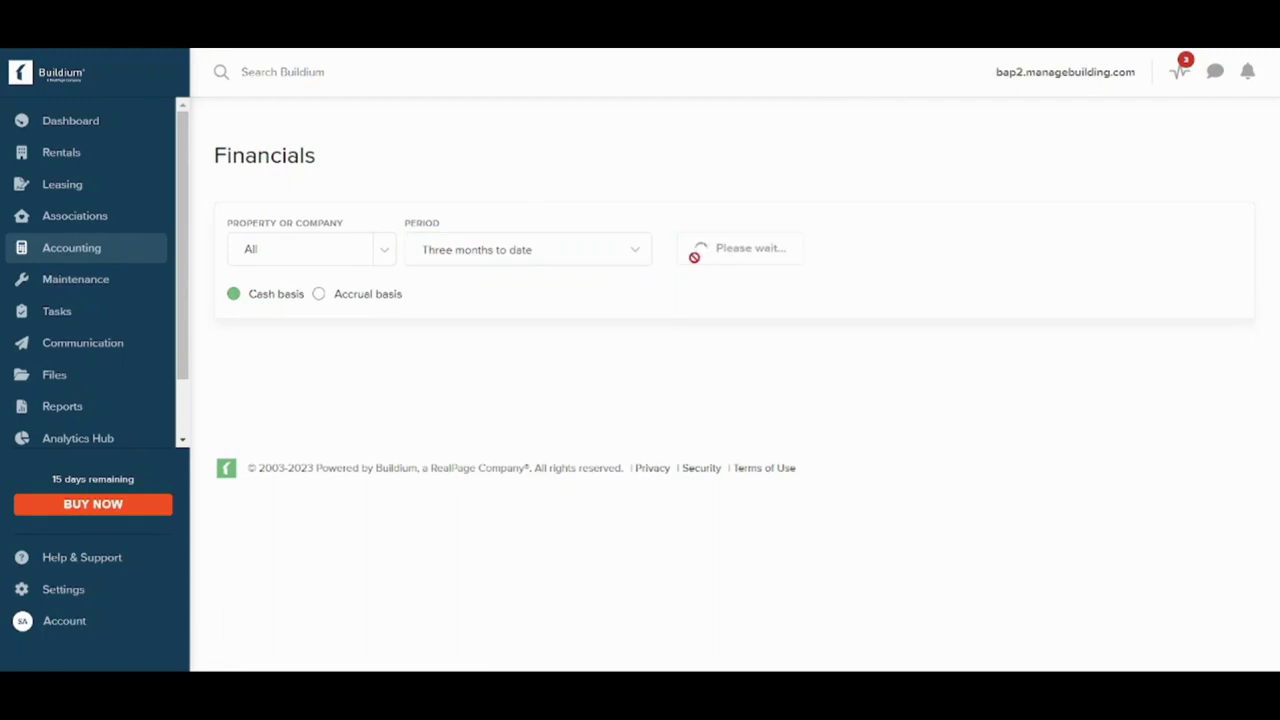
{"action": "scroll", "coordinate": [676, 100], "scroll_direction": "down", "scroll_amount": 3}
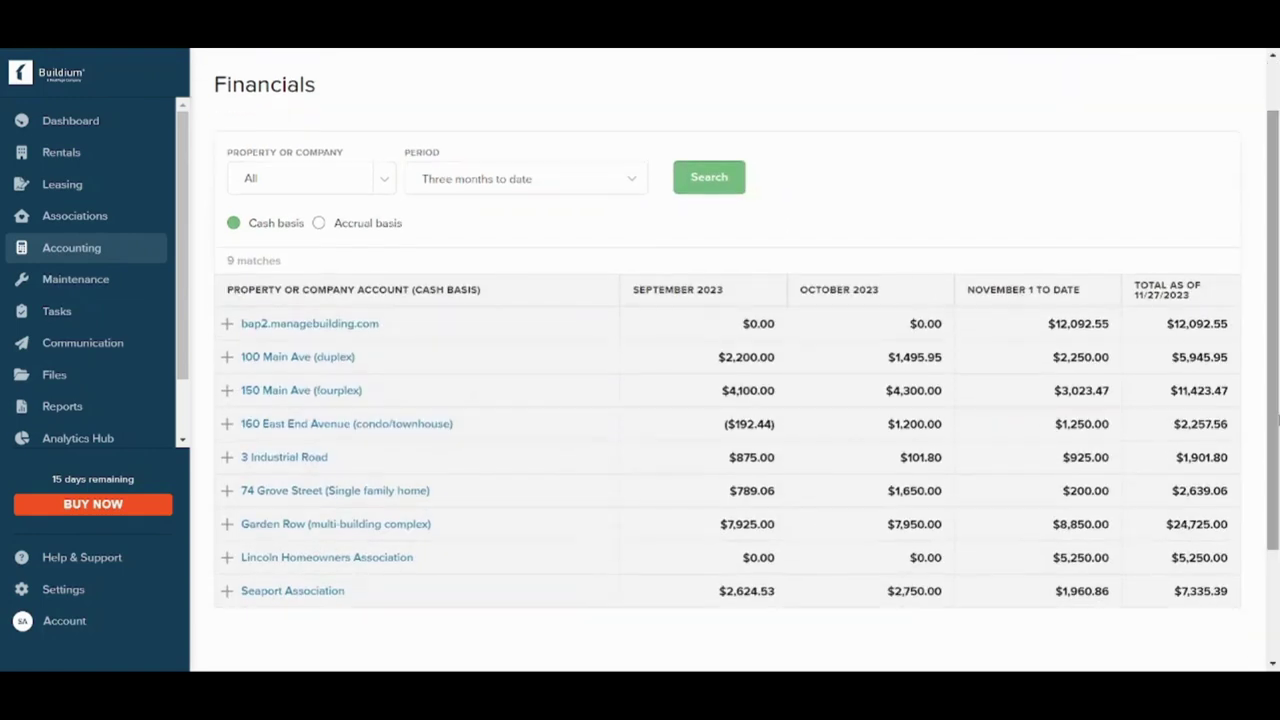